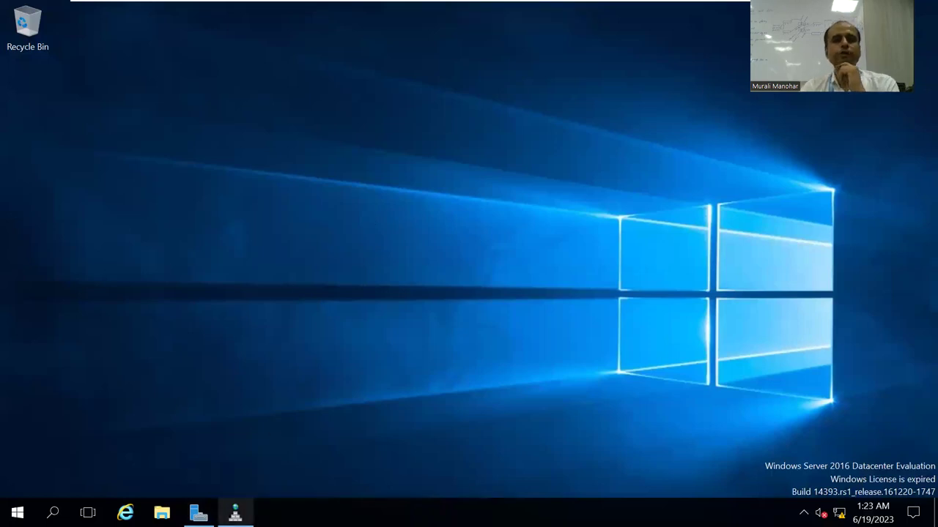
# Review the DNS role and local server properties in Server Manager, comparing them with the DNS Manager console.
pyautogui.moveTo(235, 513)
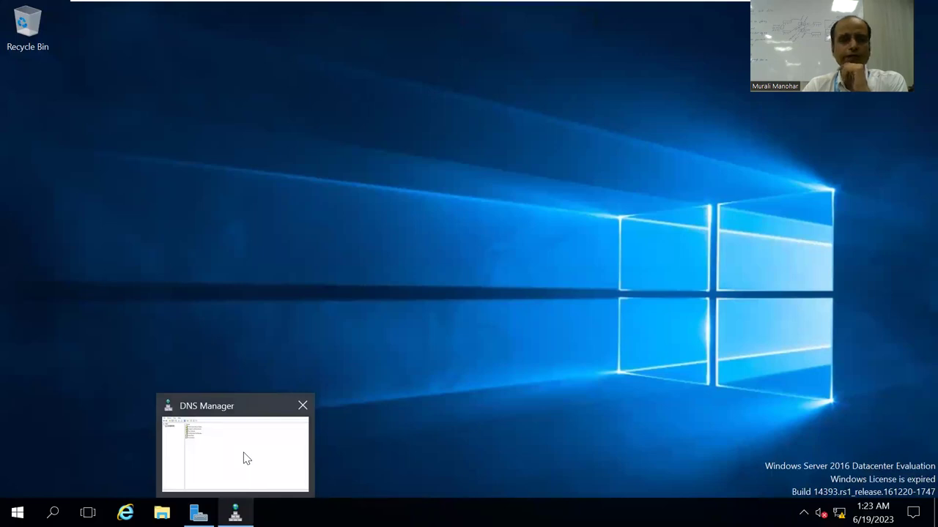
pyautogui.click(199, 513)
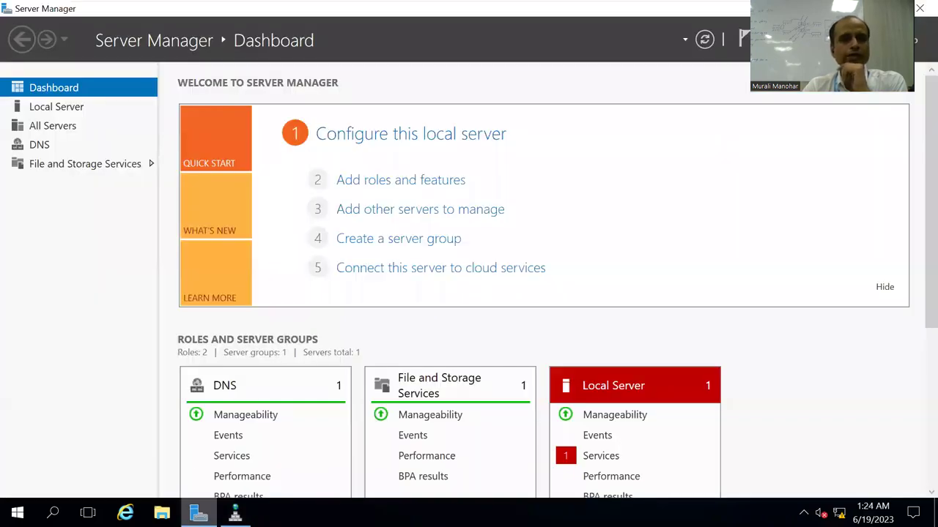
pyautogui.click(40, 146)
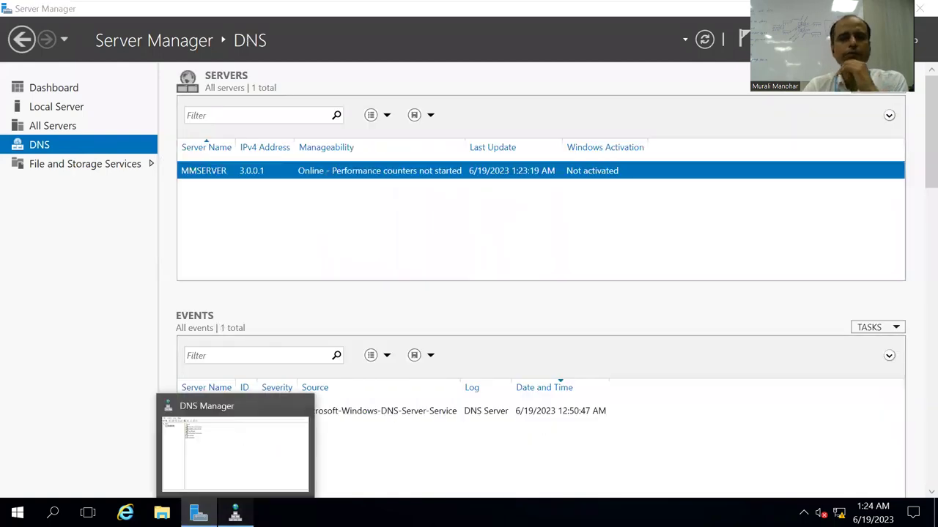
pyautogui.click(235, 513)
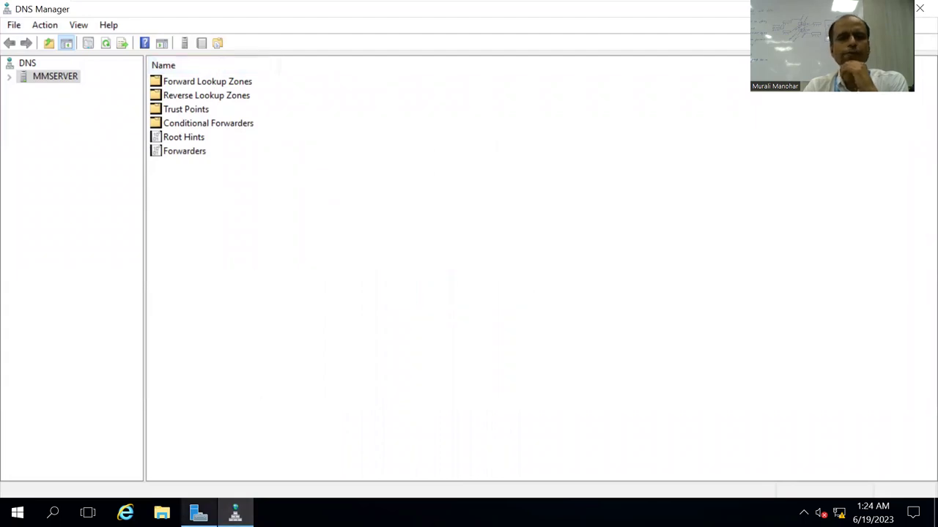
pyautogui.click(199, 513)
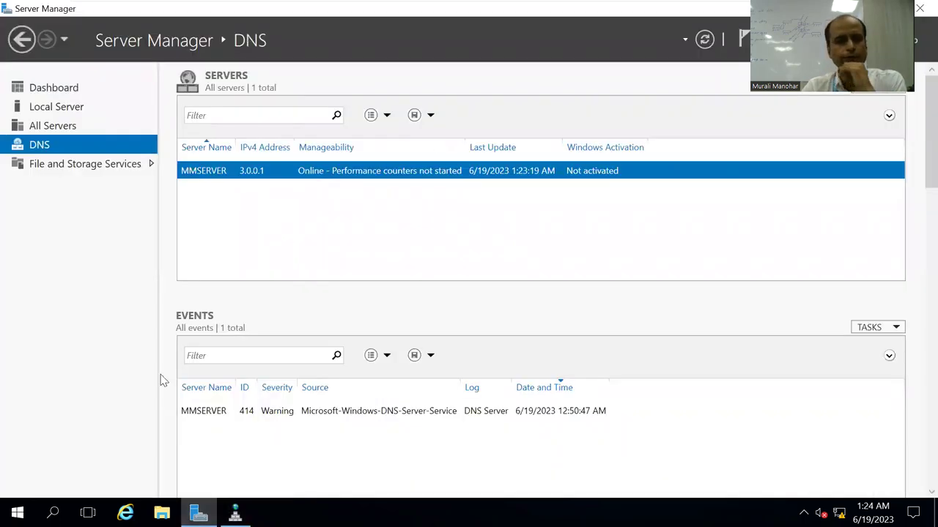
pyautogui.click(47, 108)
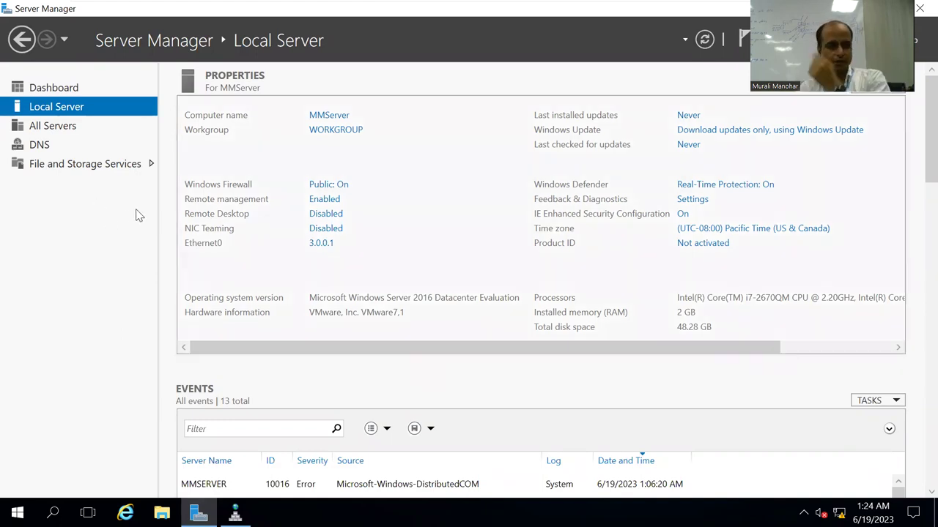
# In DNS Manager, examine the records of the abc.com forward zone and the 0.0.3.in-addr.arpa reverse zone under MMSERVER.
pyautogui.click(235, 513)
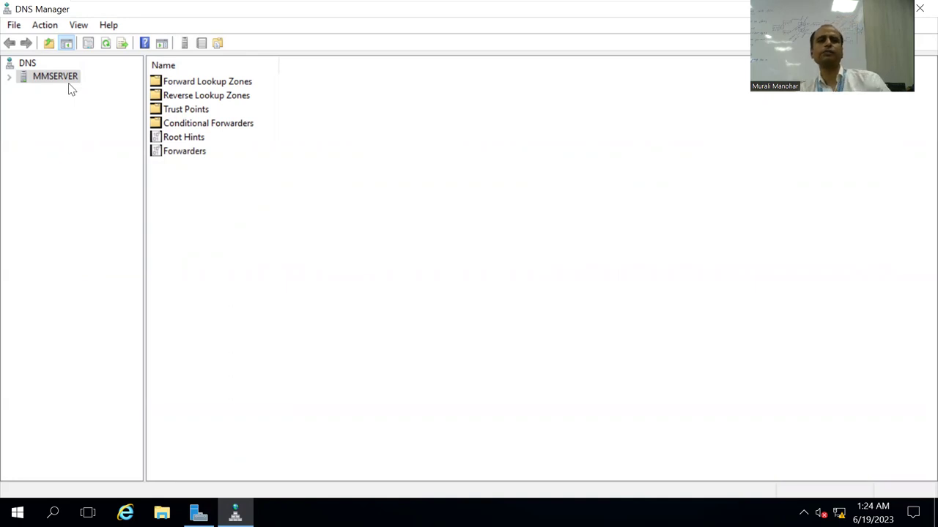
pyautogui.click(9, 78)
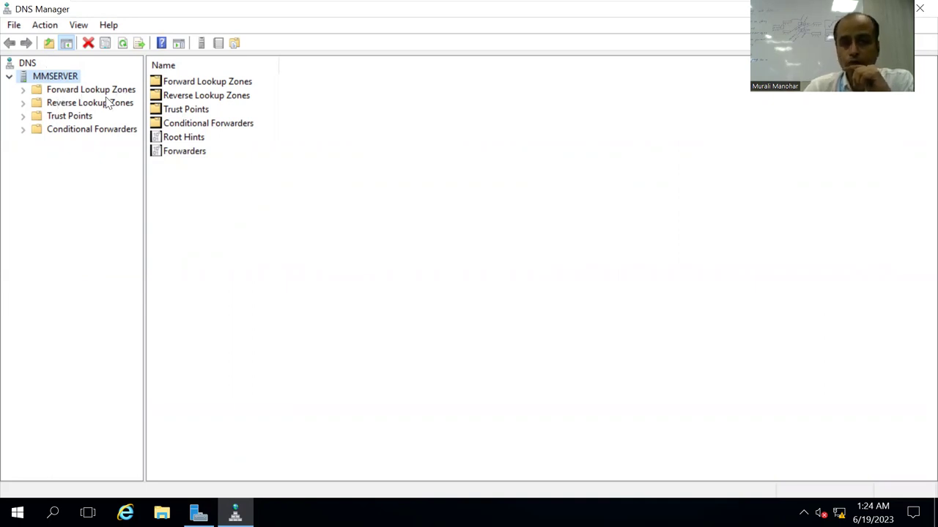
pyautogui.click(25, 91)
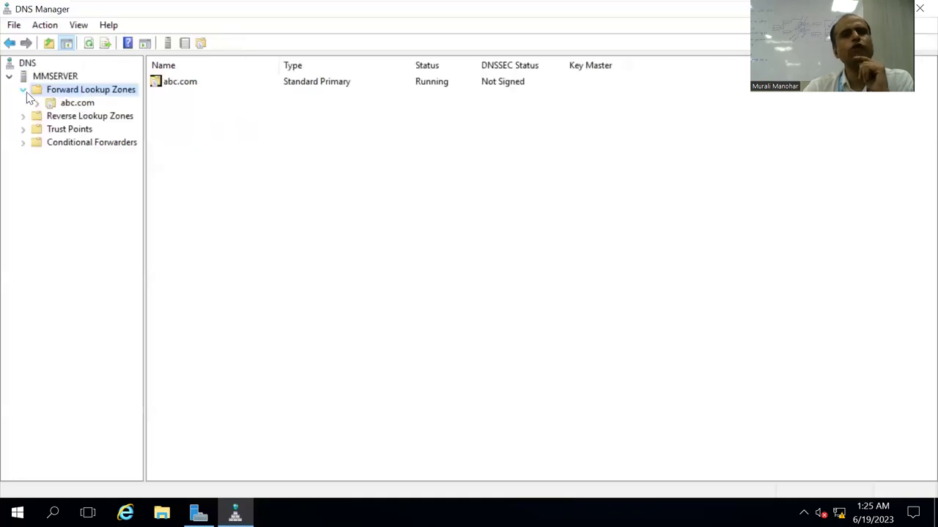
pyautogui.click(77, 104)
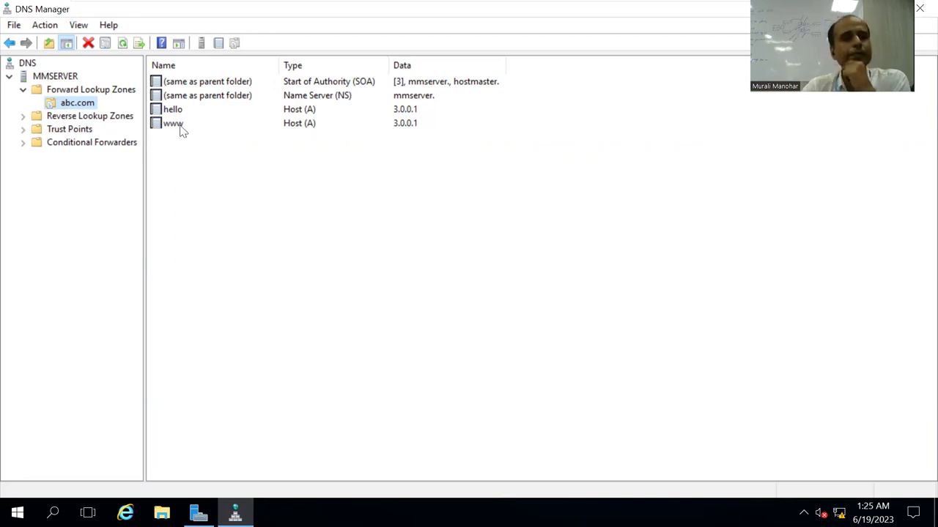
pyautogui.doubleClick(33, 117)
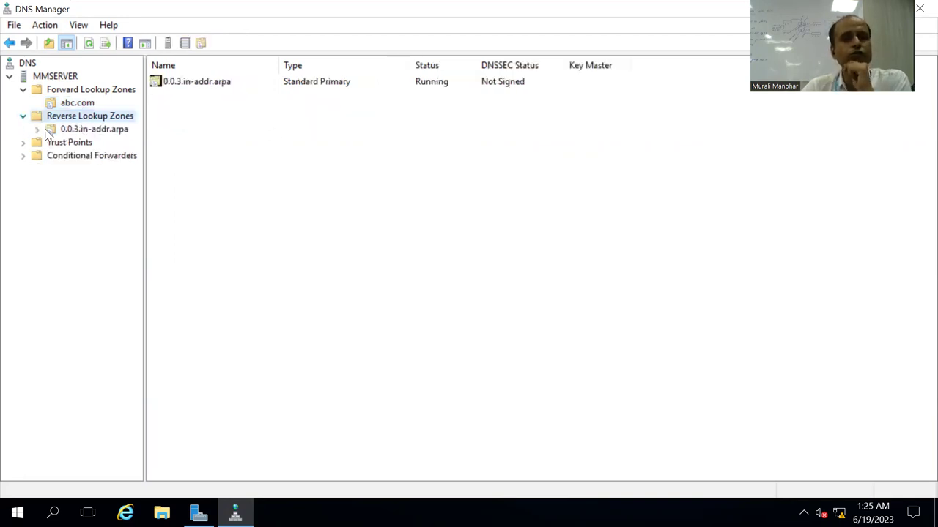
pyautogui.click(66, 132)
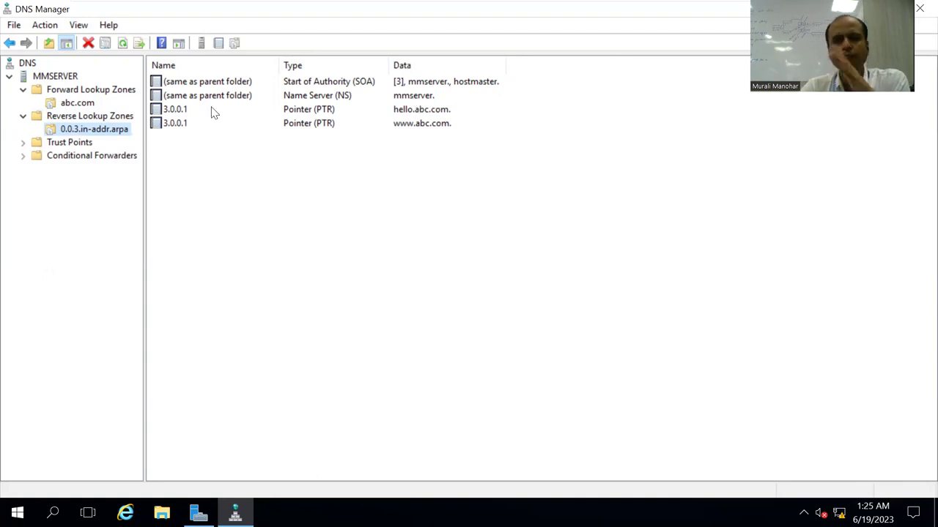
# Add a host record named patna with IP address 3.0.0.1 to the abc.com forward zone, without an associated pointer record.
pyautogui.click(73, 105)
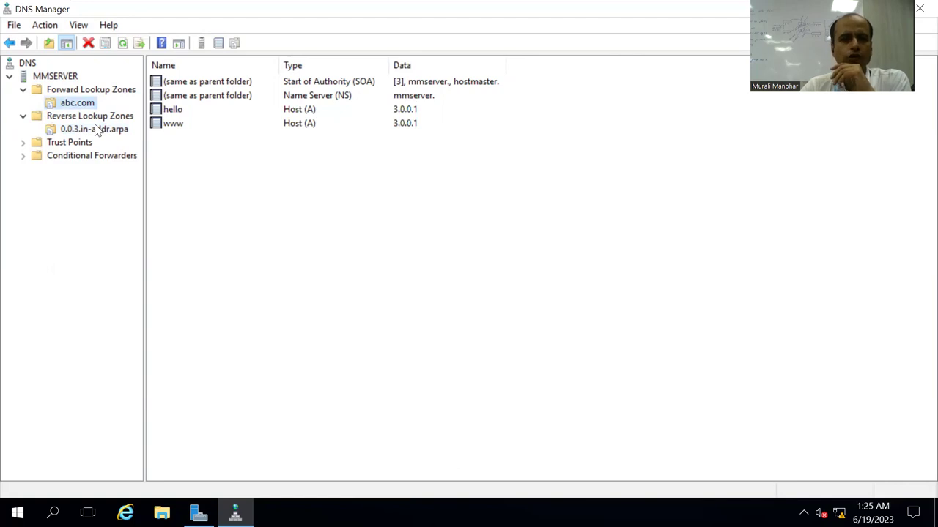
pyautogui.rightClick(87, 106)
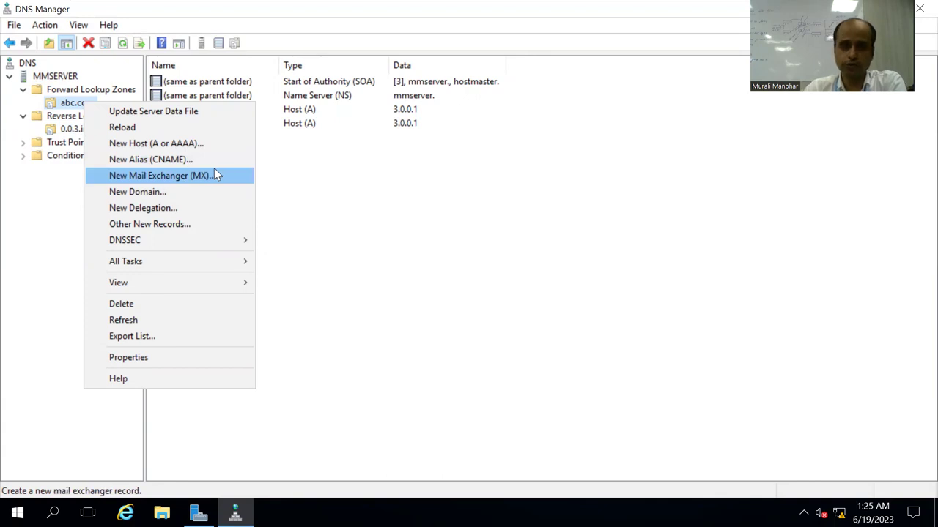
pyautogui.click(181, 144)
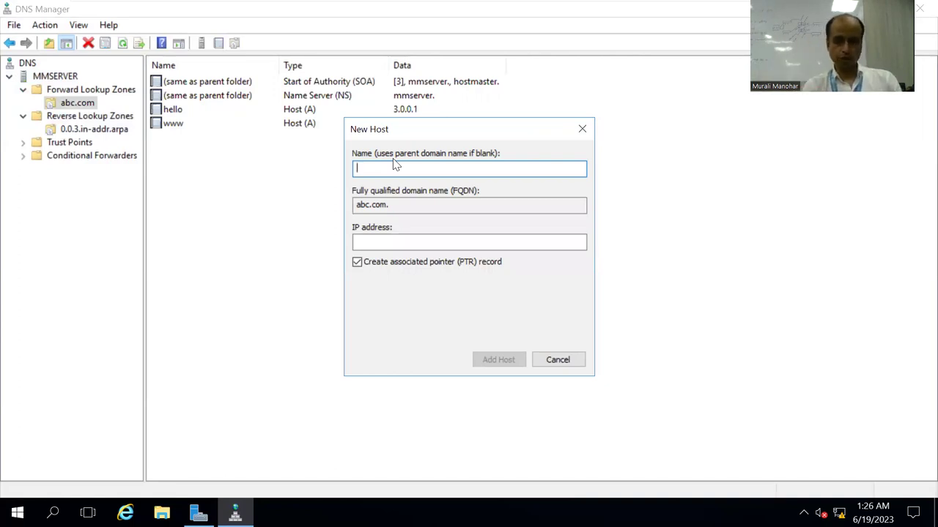
pyautogui.write('patna')
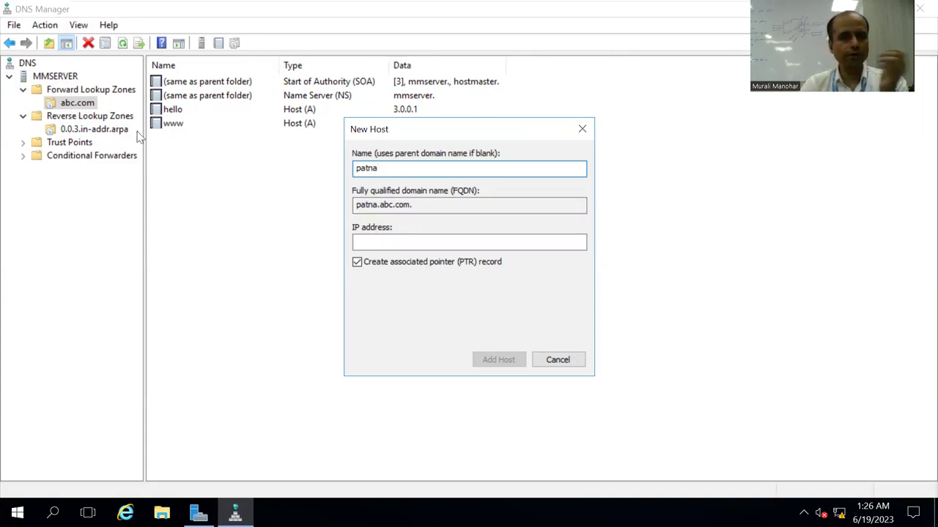
pyautogui.doubleClick(405, 204)
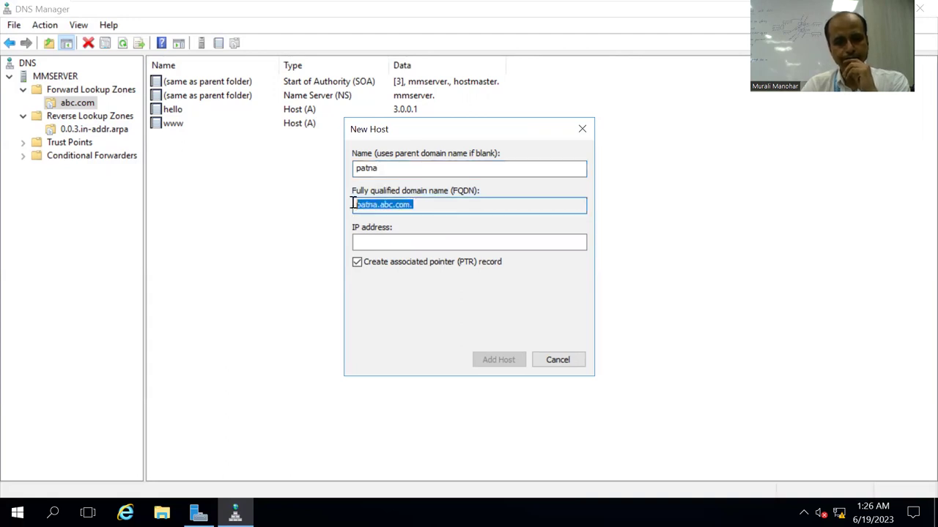
pyautogui.click(363, 242)
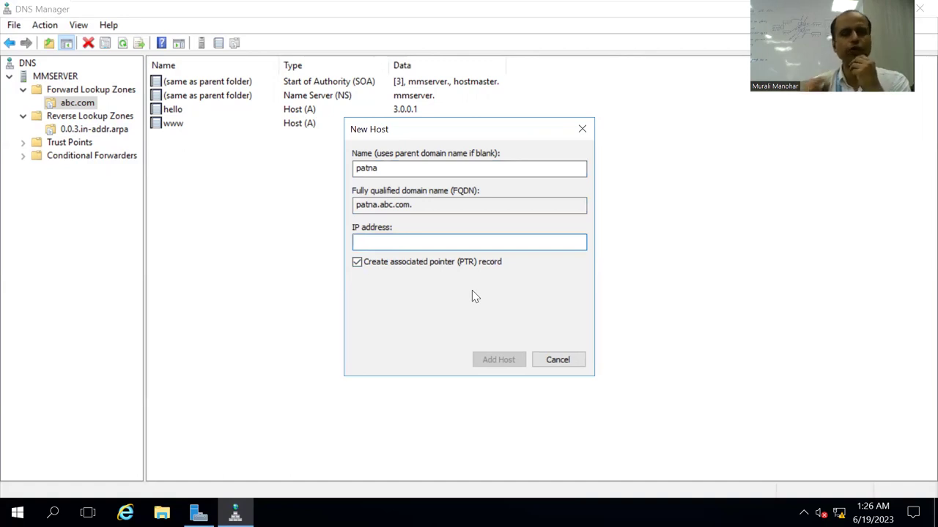
pyautogui.write('3.0.0.1')
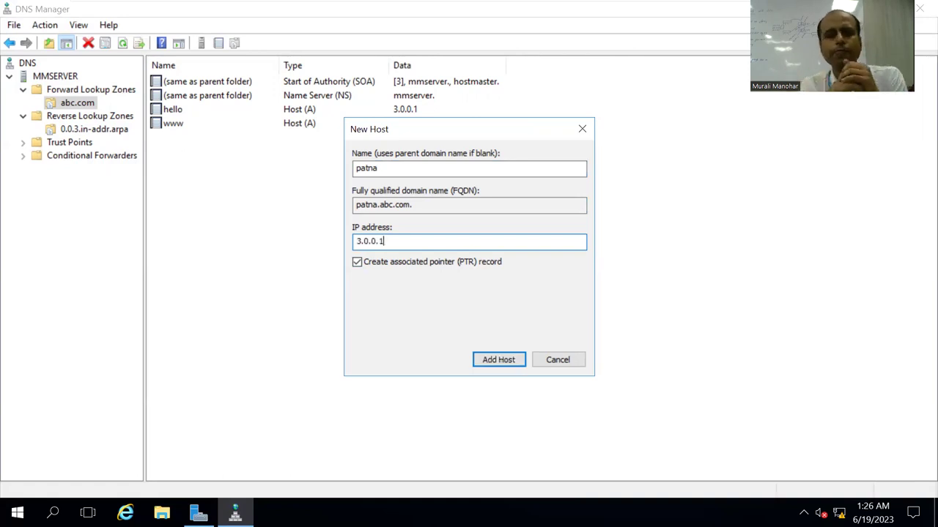
pyautogui.click(357, 264)
pyautogui.click(490, 359)
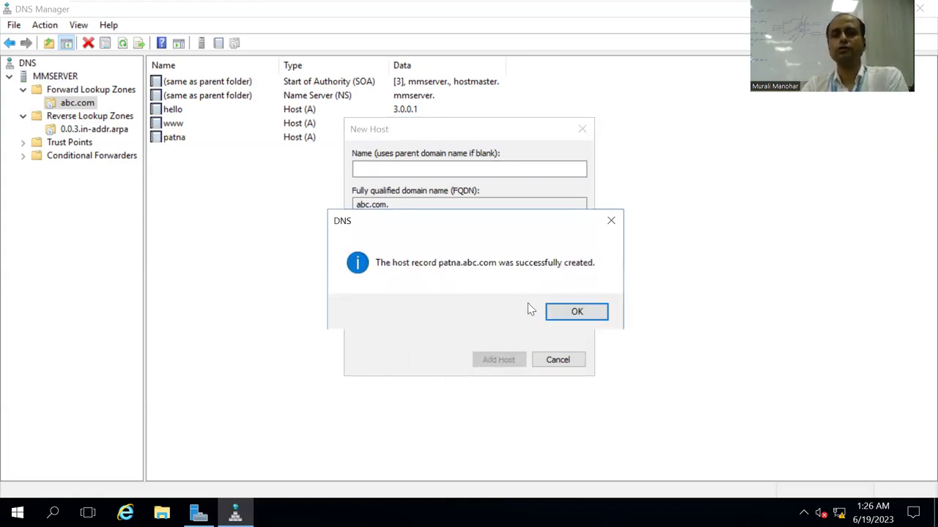
pyautogui.click(577, 312)
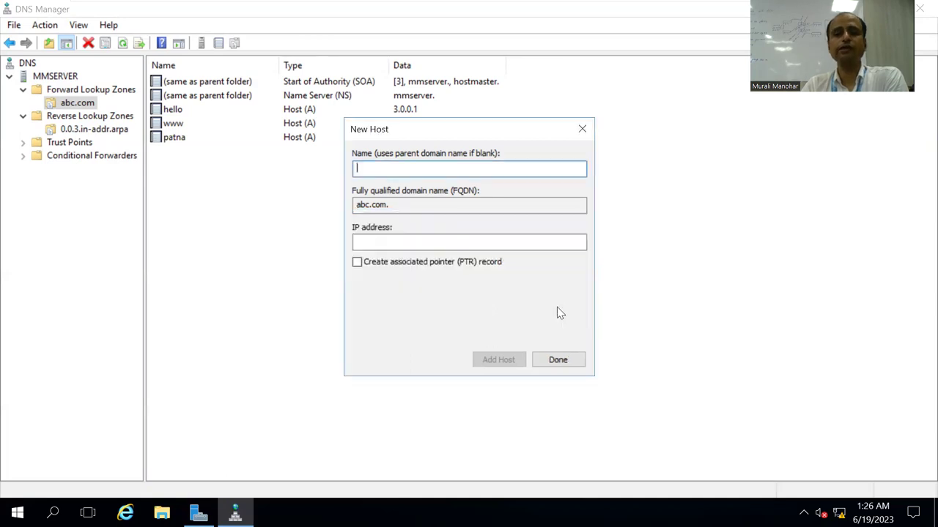
pyautogui.click(558, 360)
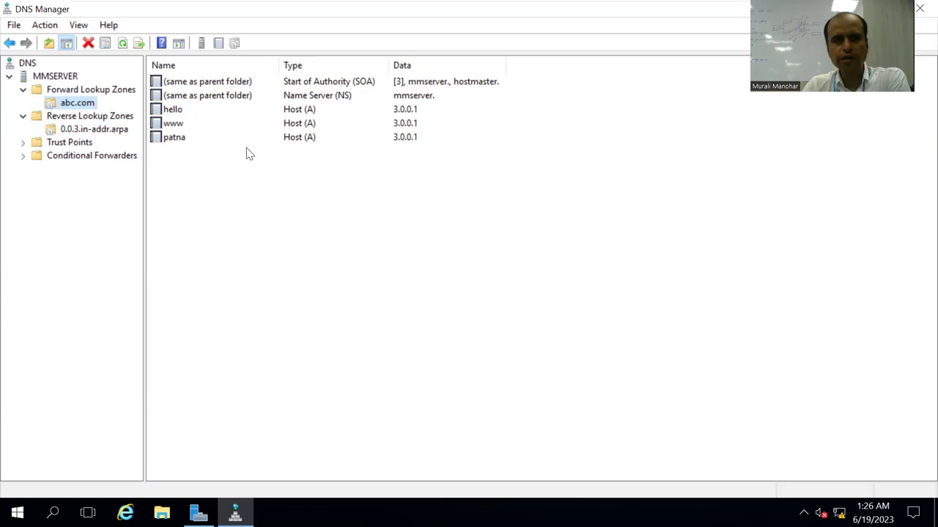
# Begin a new pointer (PTR) record in the 0.0.3.in-addr.arpa reverse zone with host IP address 3.0.0.1.
pyautogui.click(85, 132)
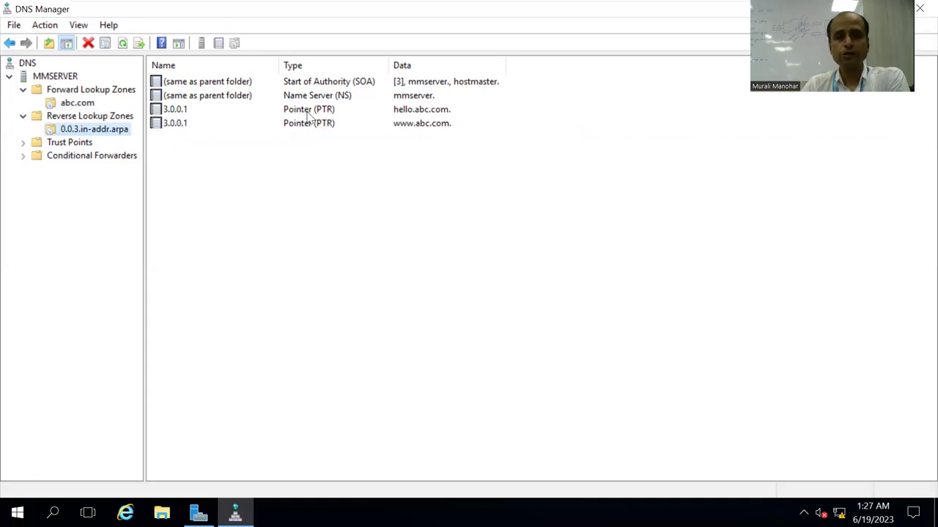
pyautogui.rightClick(266, 166)
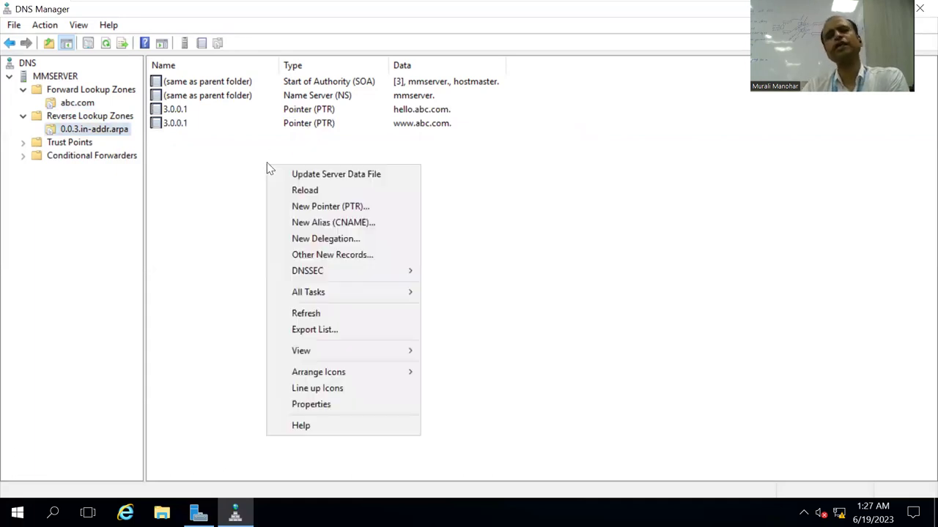
pyautogui.click(320, 208)
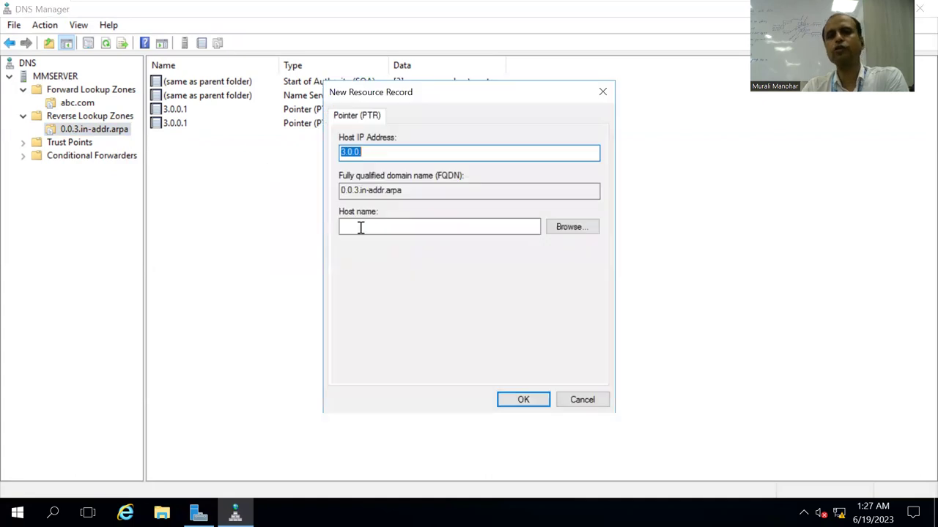
pyautogui.click(390, 161)
pyautogui.write('1')
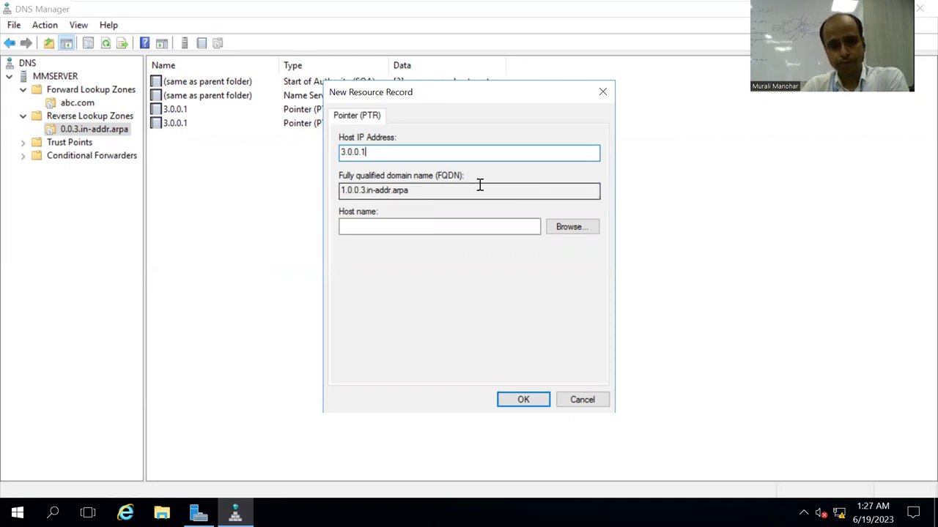
pyautogui.click(409, 191)
pyautogui.moveTo(398, 190); pyautogui.dragTo(333, 191)
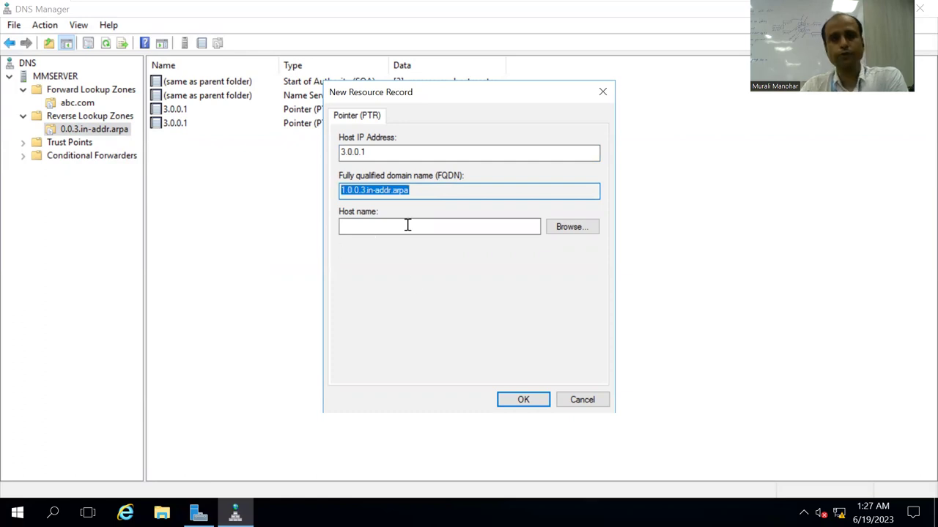
# Choose the existing patna host in the abc.com forward zone as the pointer's host name and create the record.
pyautogui.click(571, 226)
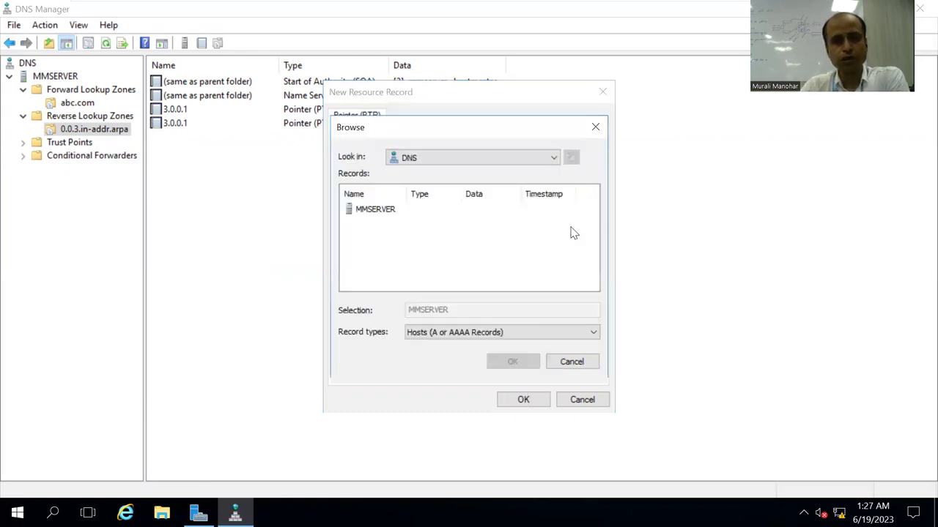
pyautogui.doubleClick(364, 214)
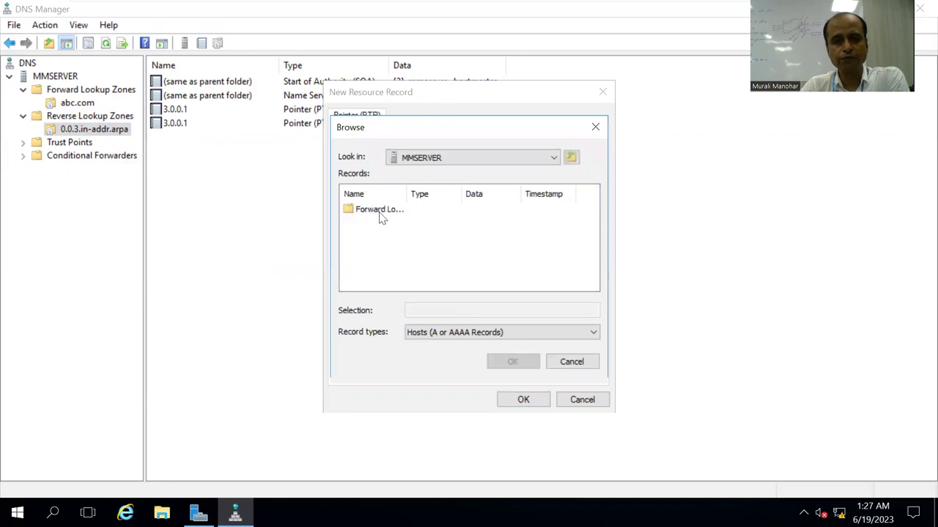
pyautogui.doubleClick(378, 215)
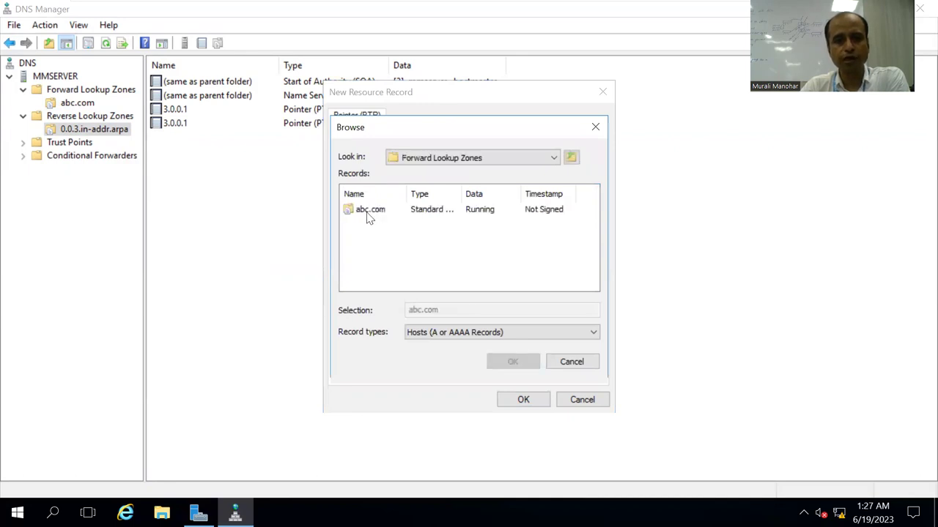
pyautogui.doubleClick(368, 214)
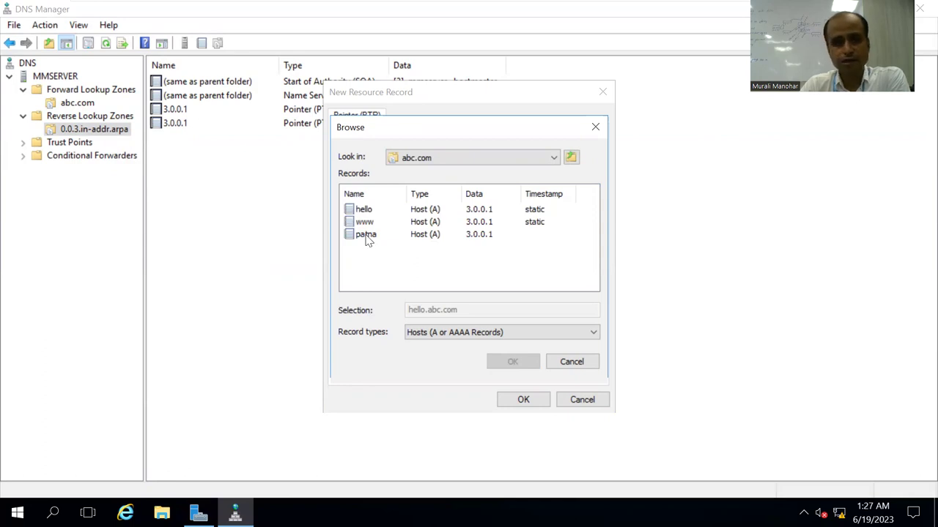
pyautogui.click(367, 237)
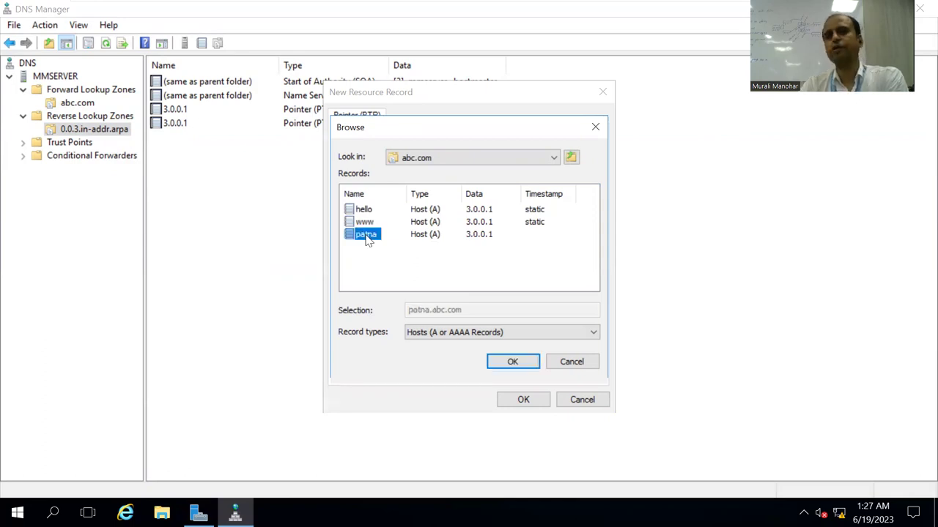
pyautogui.click(512, 363)
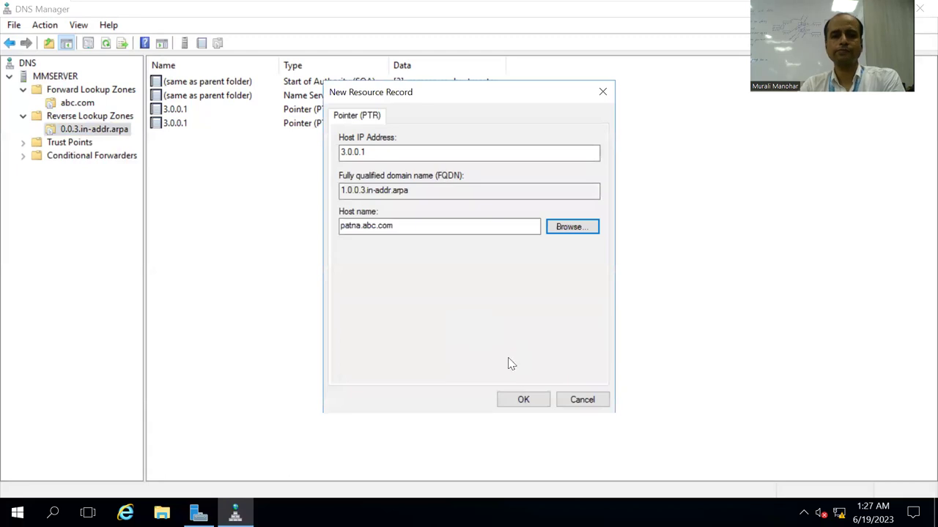
pyautogui.click(523, 399)
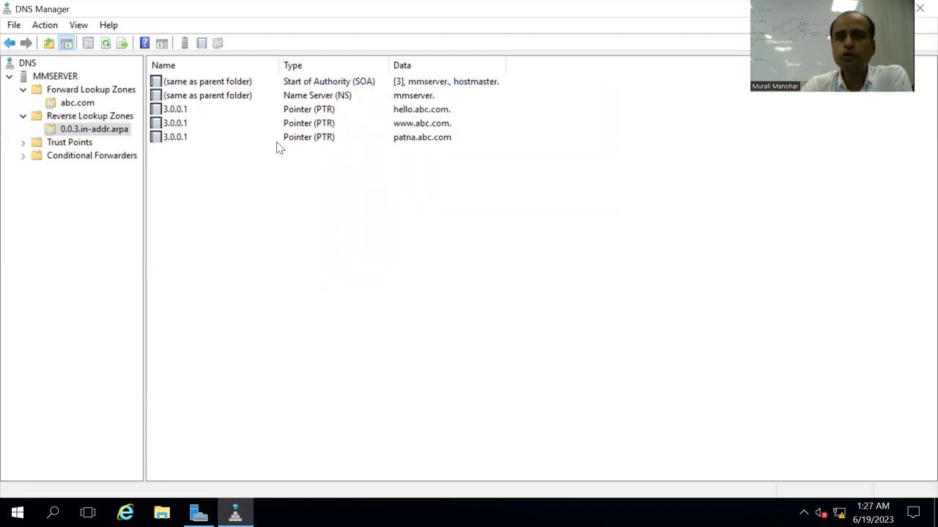
# Refresh the MMSERVER node in the DNS console tree.
pyautogui.click(54, 78)
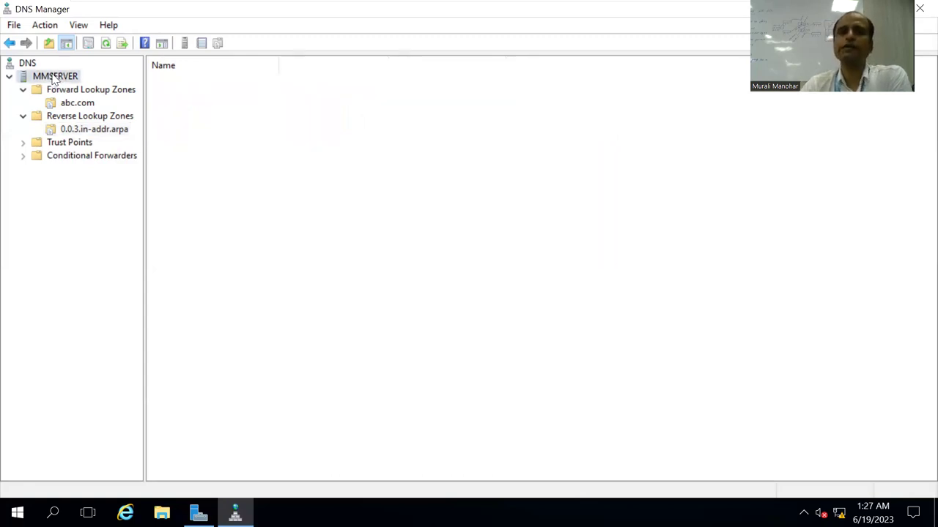
pyautogui.rightClick(53, 77)
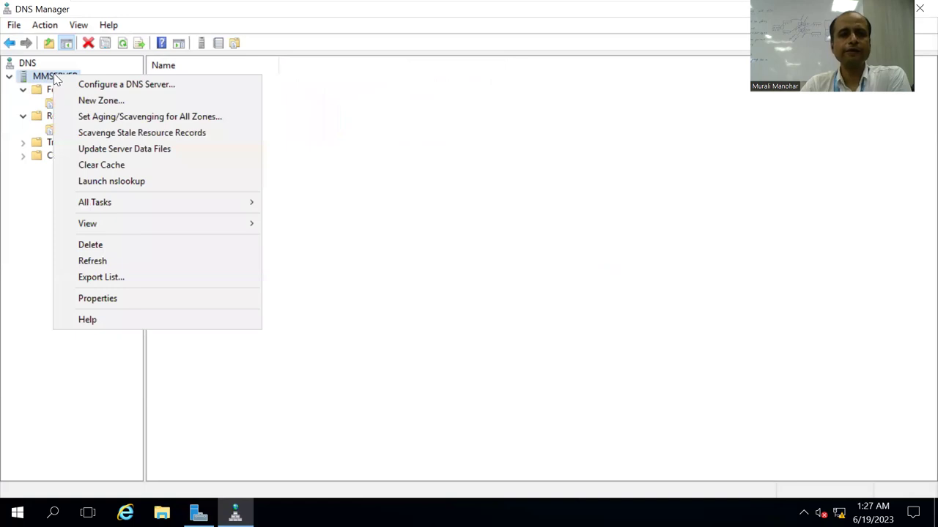
pyautogui.click(103, 261)
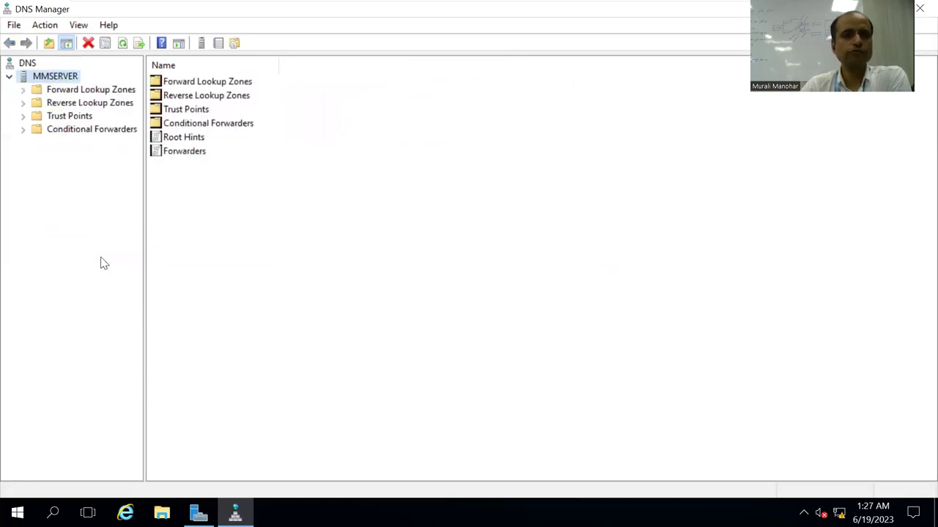
# Launch nslookup for MMSERVER and exit its interactive mode to the command prompt.
pyautogui.rightClick(66, 78)
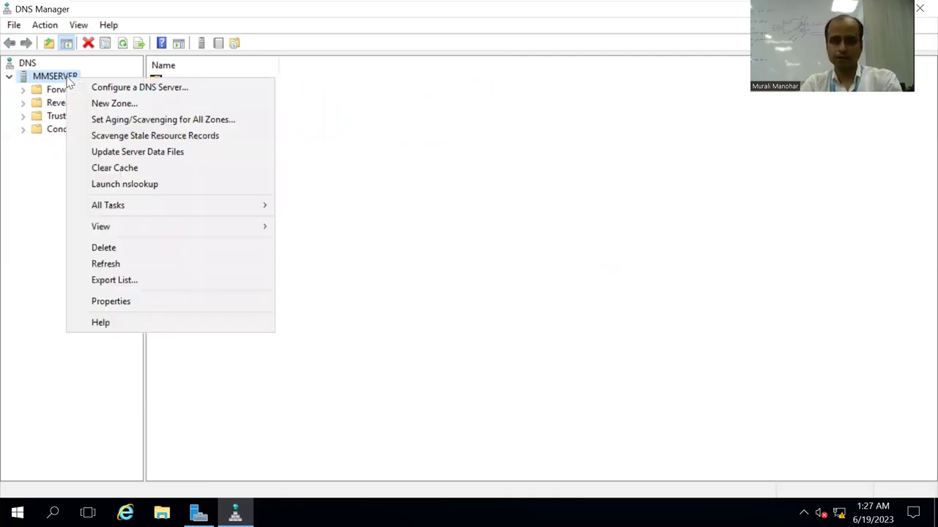
pyautogui.click(127, 185)
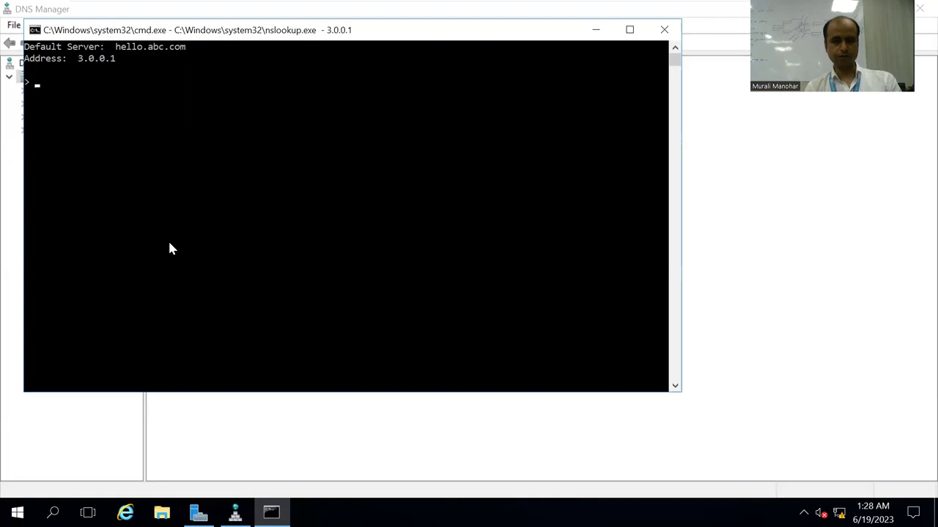
pyautogui.write('exit')
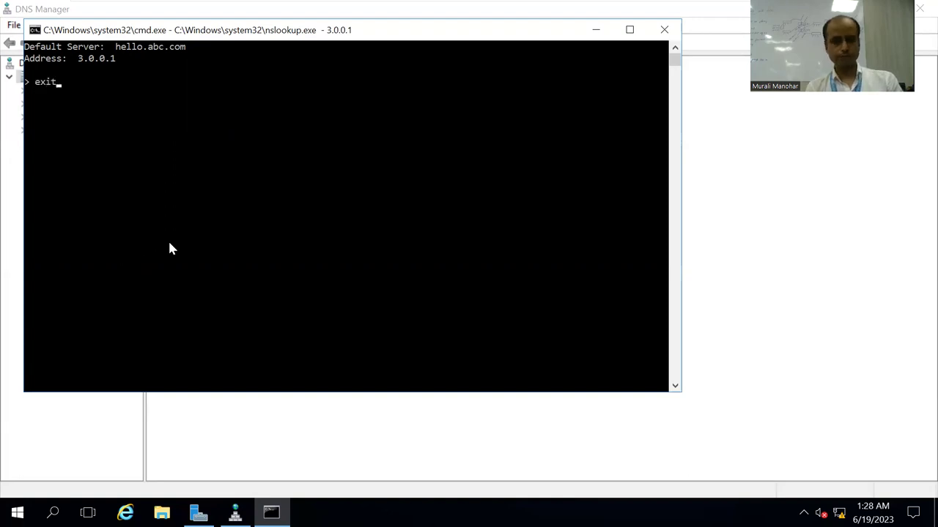
pyautogui.press('Return')
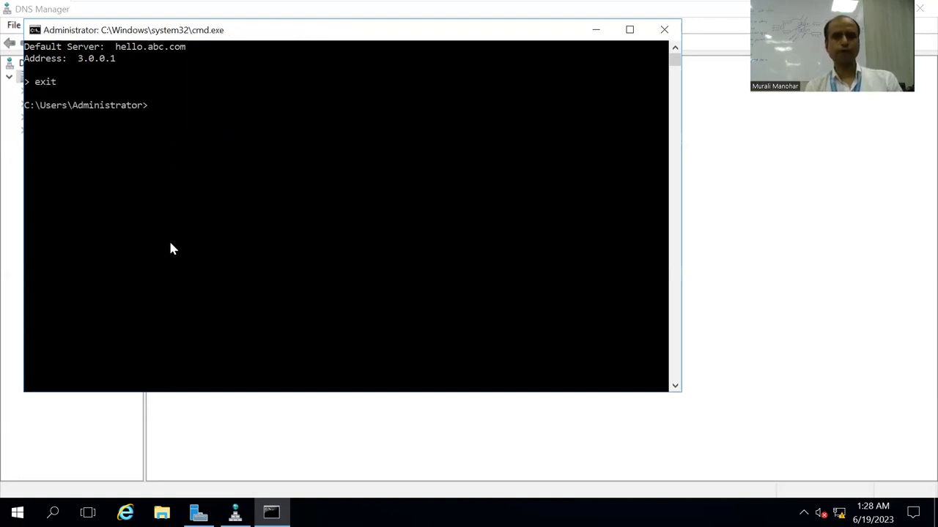
# Run a reverse lookup with nslookup 3.0.0.1, and close the command window with exit.
pyautogui.write('nslook')
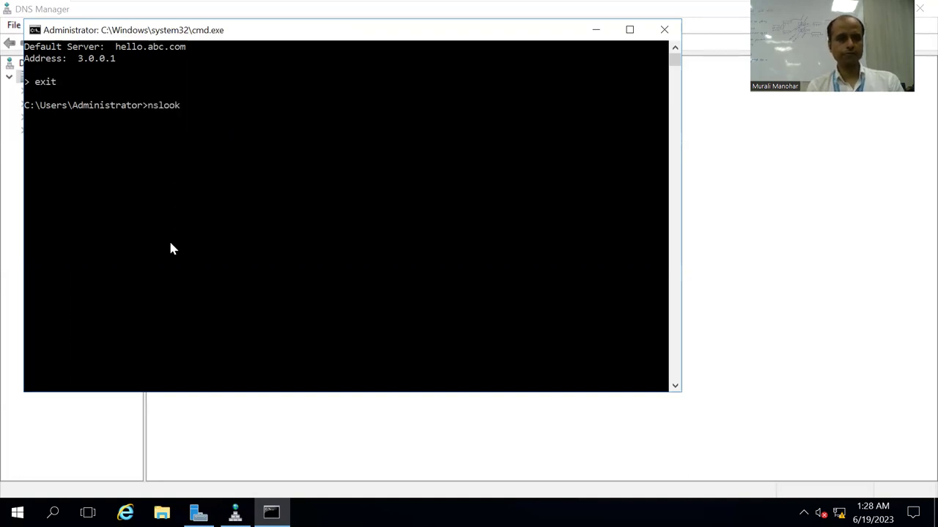
pyautogui.write('up 3.0.0.1')
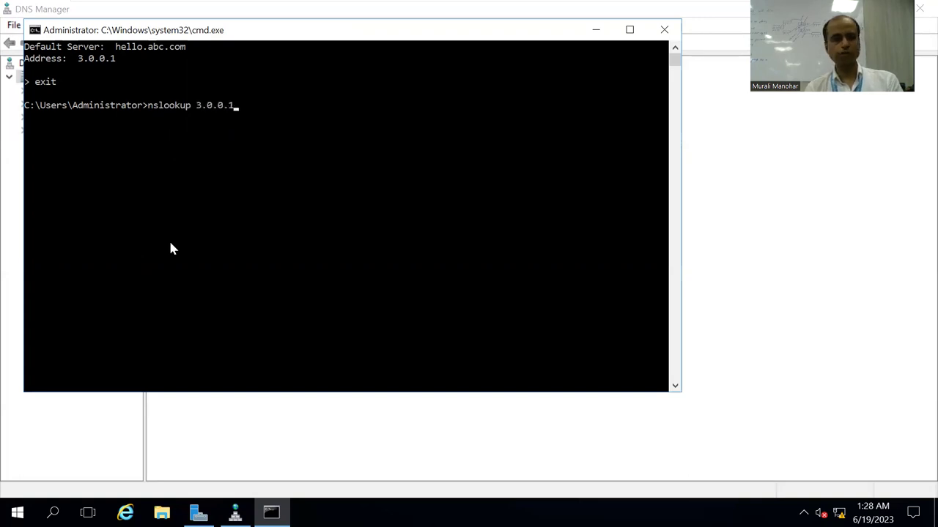
pyautogui.press('Return')
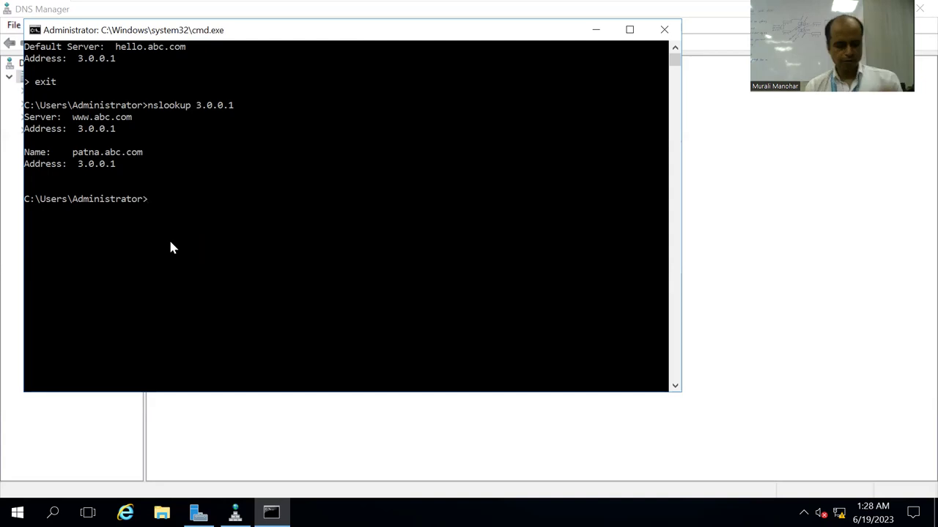
pyautogui.write('exit')
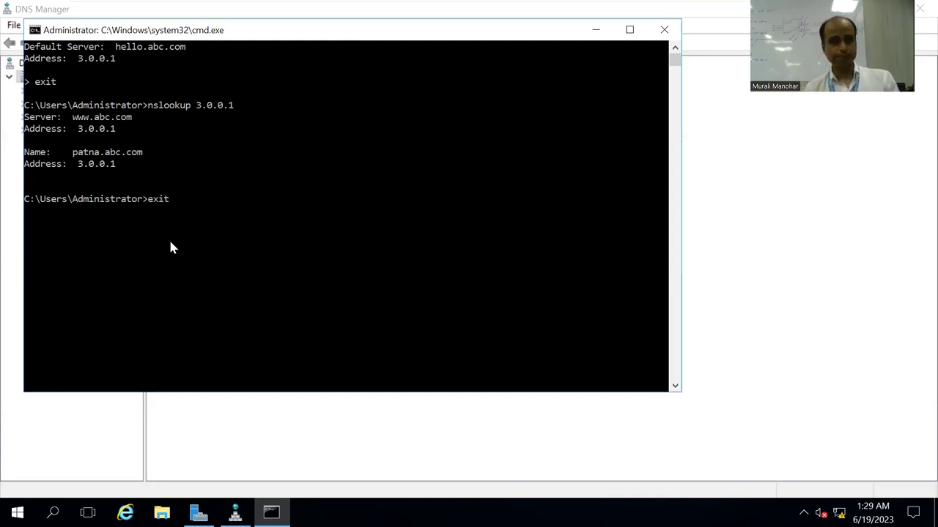
pyautogui.press('Return')
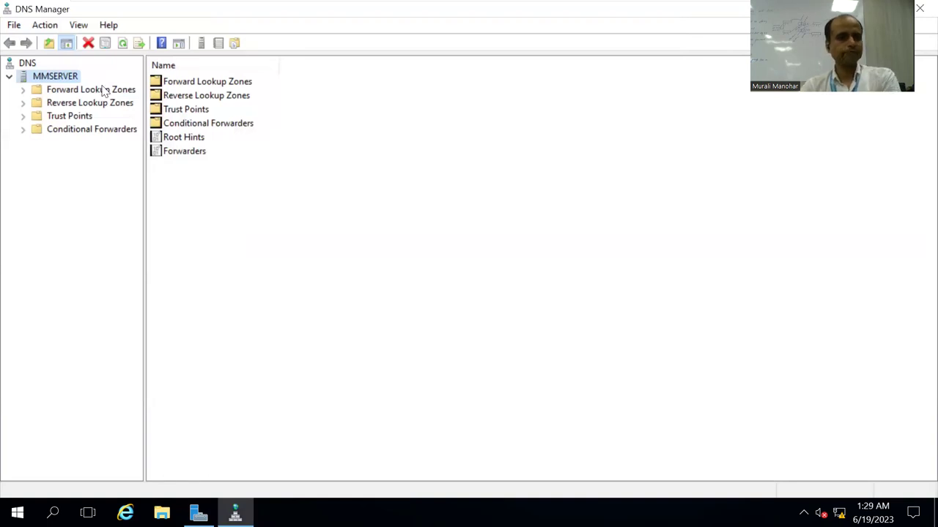
# Examine the MMSERVER properties, including Forwarders, Advanced, Monitoring and Event Logging, and close them without changes.
pyautogui.rightClick(48, 75)
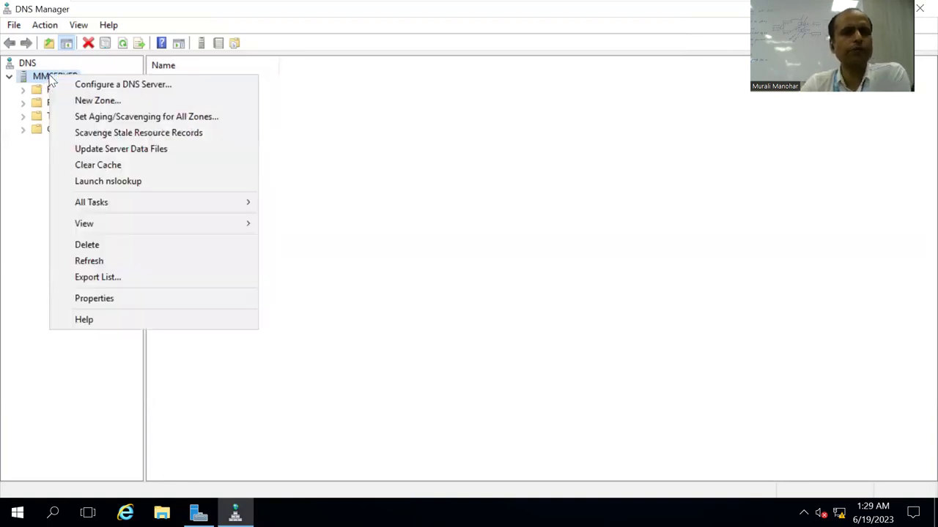
pyautogui.click(93, 299)
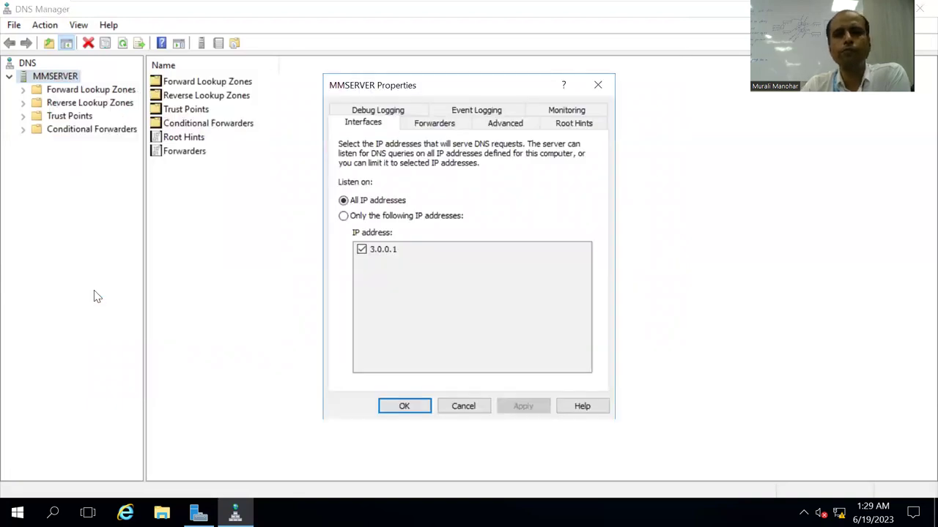
pyautogui.click(428, 125)
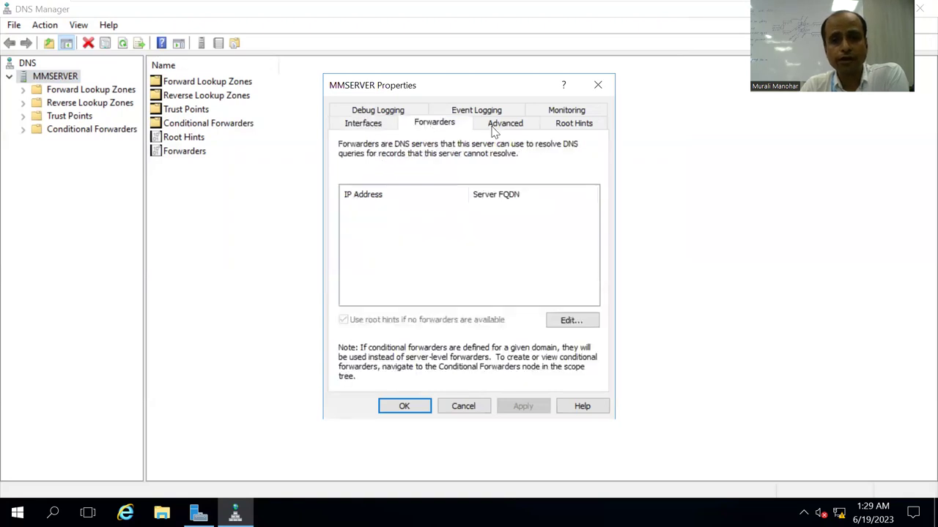
pyautogui.click(499, 126)
pyautogui.click(563, 125)
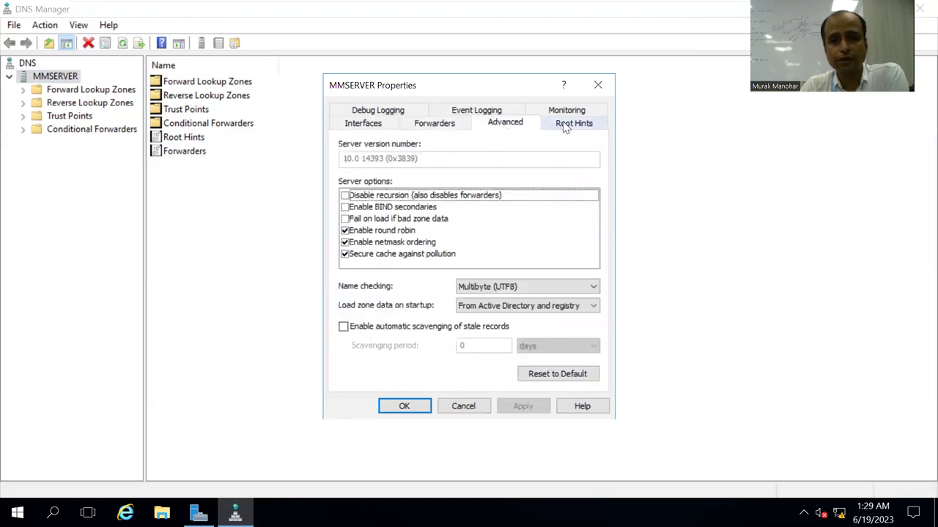
pyautogui.click(566, 111)
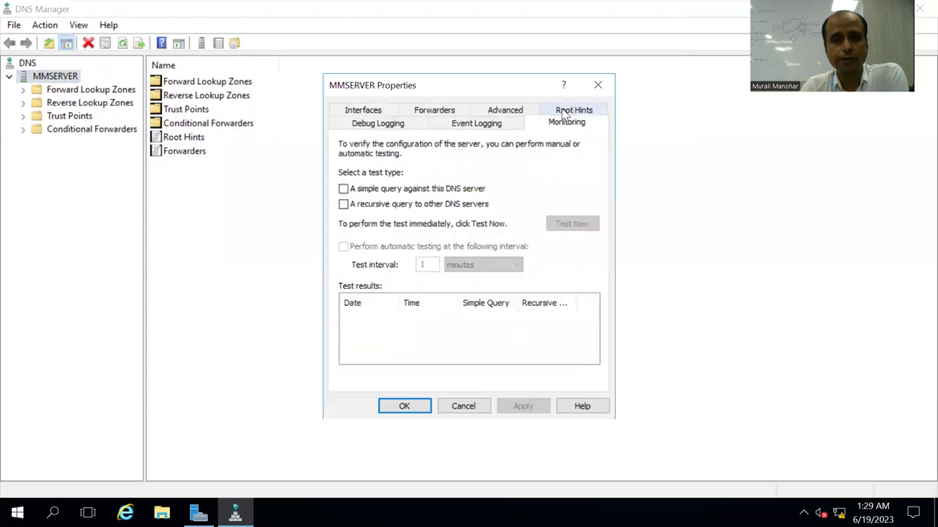
pyautogui.click(502, 110)
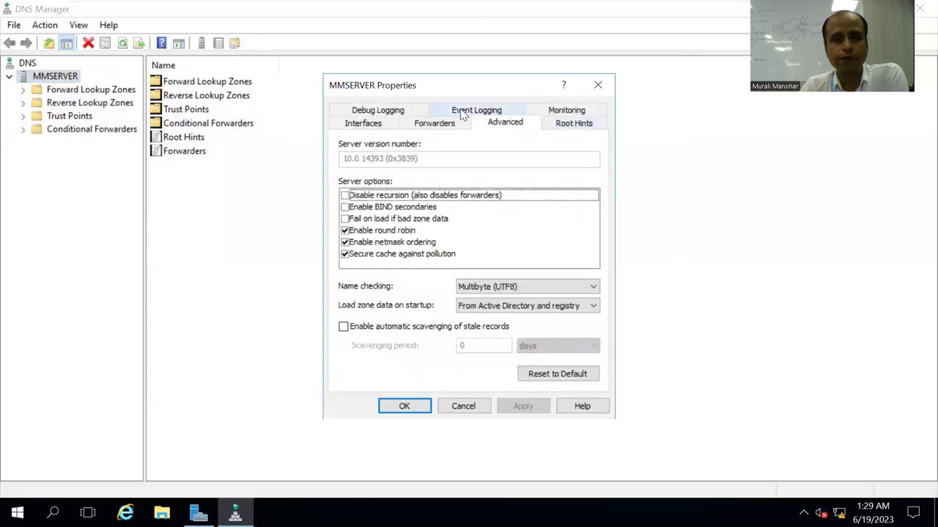
pyautogui.click(472, 112)
pyautogui.click(463, 407)
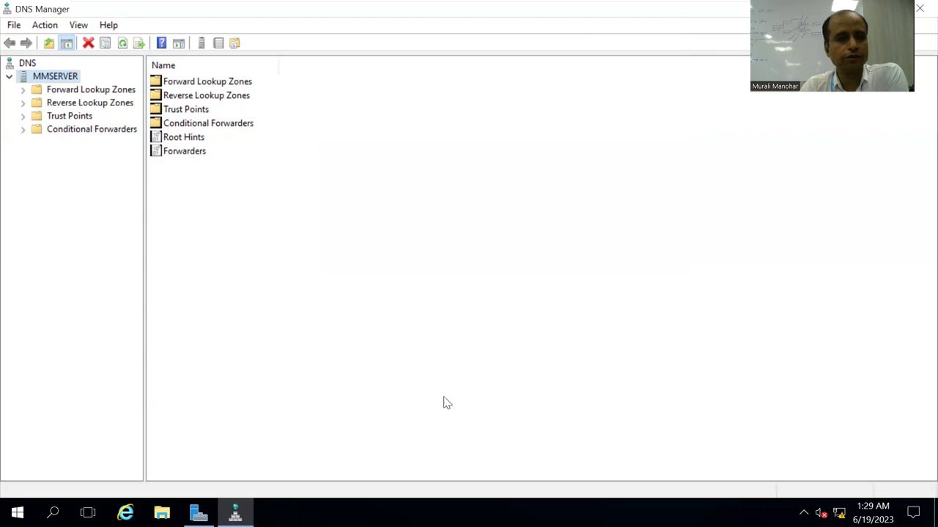
pyautogui.click(27, 64)
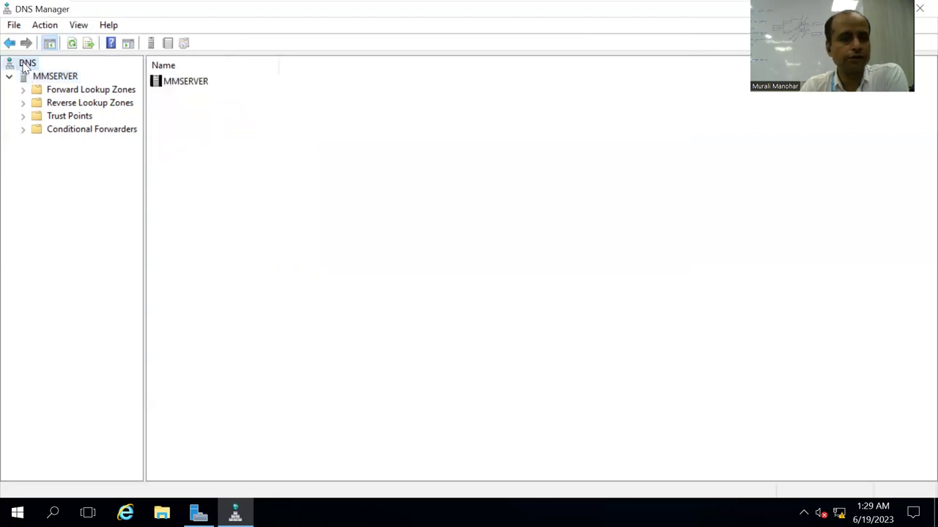
pyautogui.rightClick(25, 67)
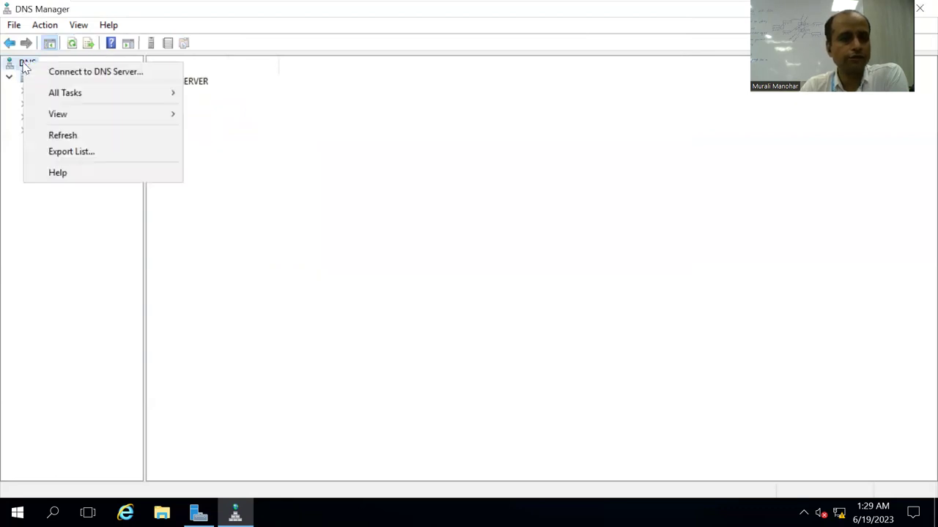
pyautogui.click(36, 252)
pyautogui.click(65, 91)
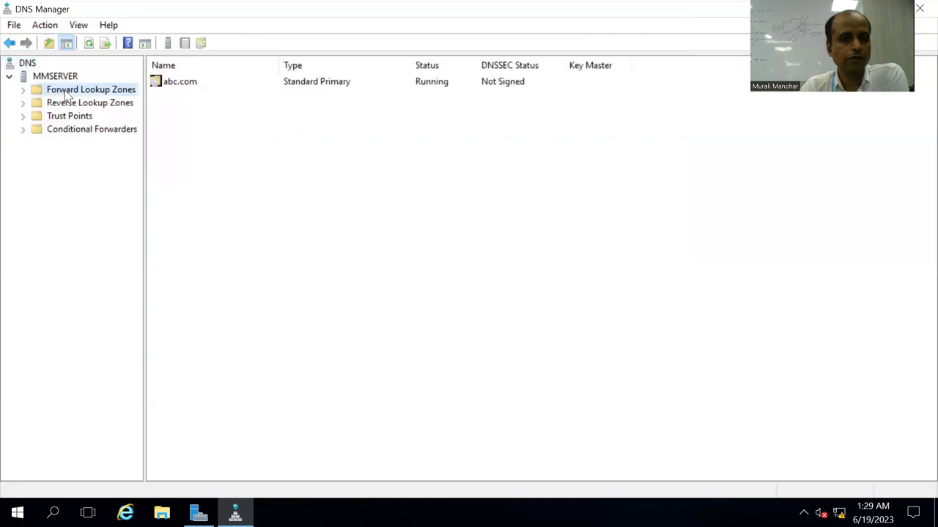
pyautogui.rightClick(66, 94)
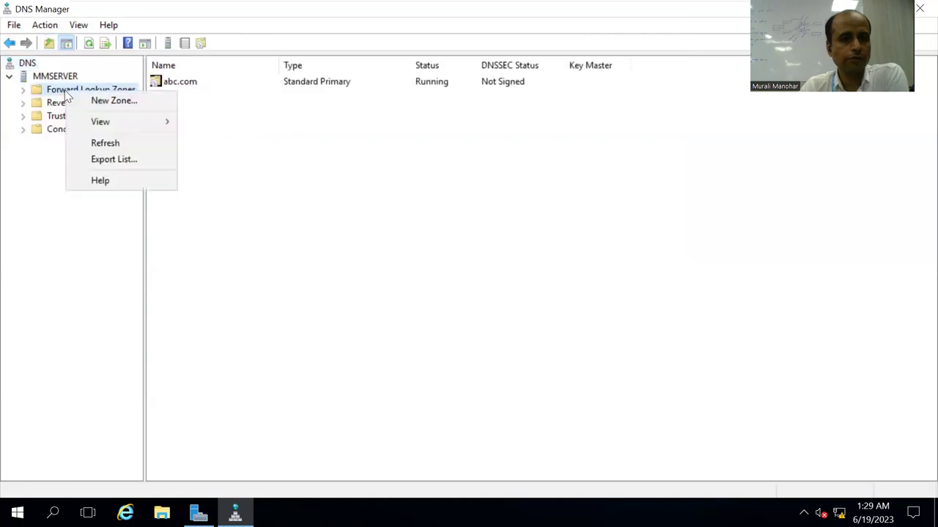
# Expand the forward lookup zones and examine the General and Start of Authority (SOA) properties of the abc.com zone, making no changes.
pyautogui.click(23, 89)
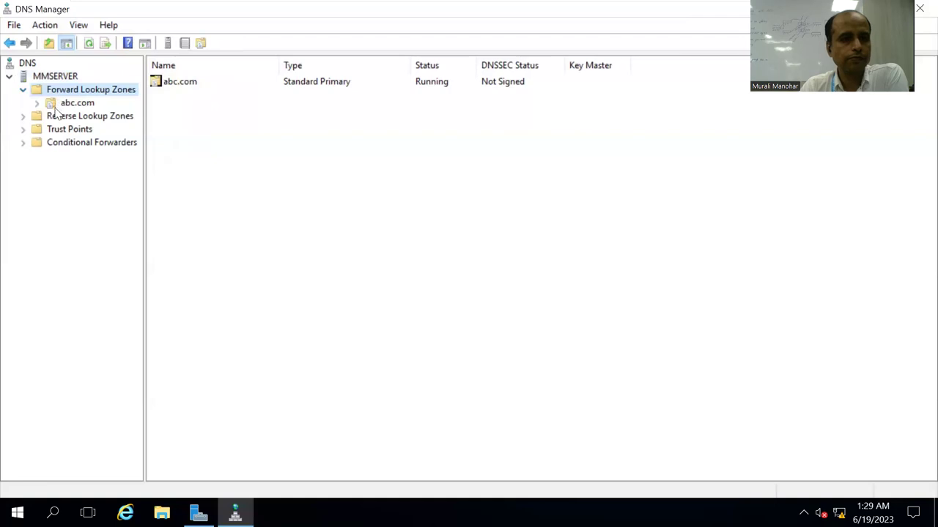
pyautogui.rightClick(77, 88)
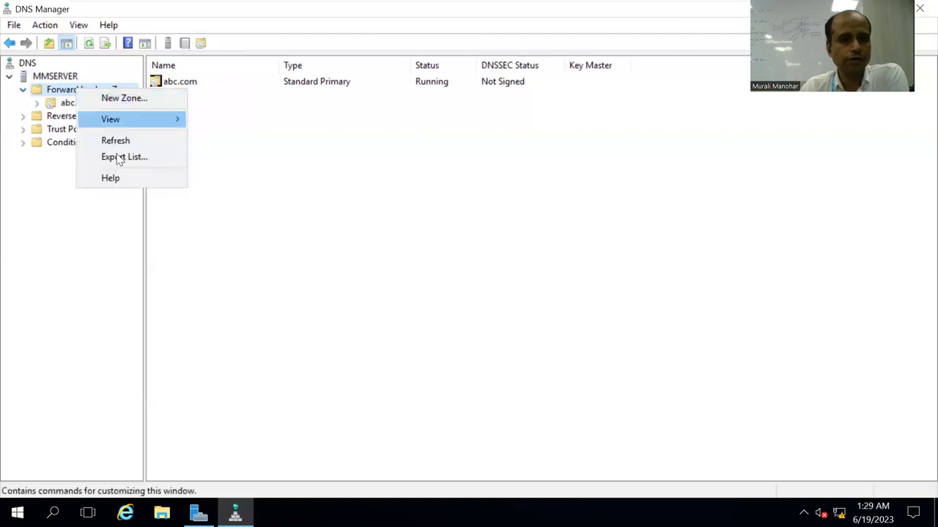
pyautogui.click(63, 208)
pyautogui.click(67, 104)
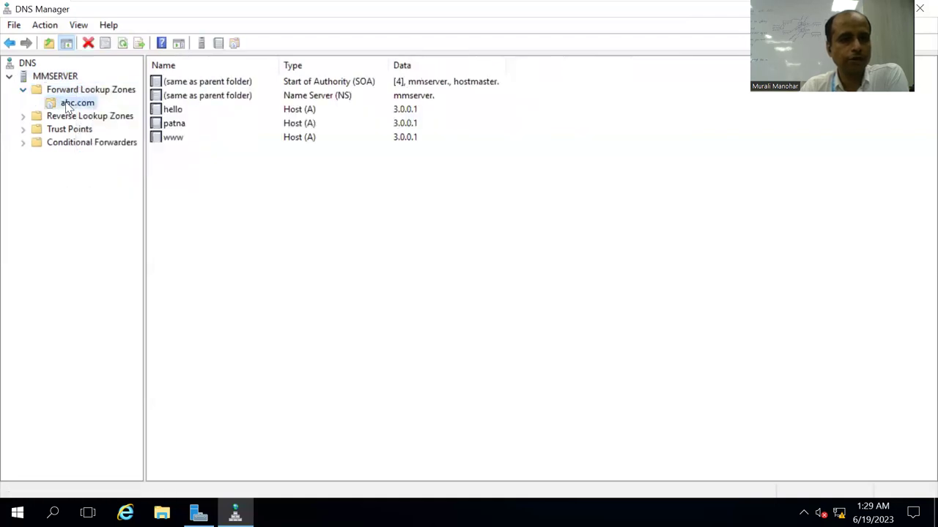
pyautogui.rightClick(68, 103)
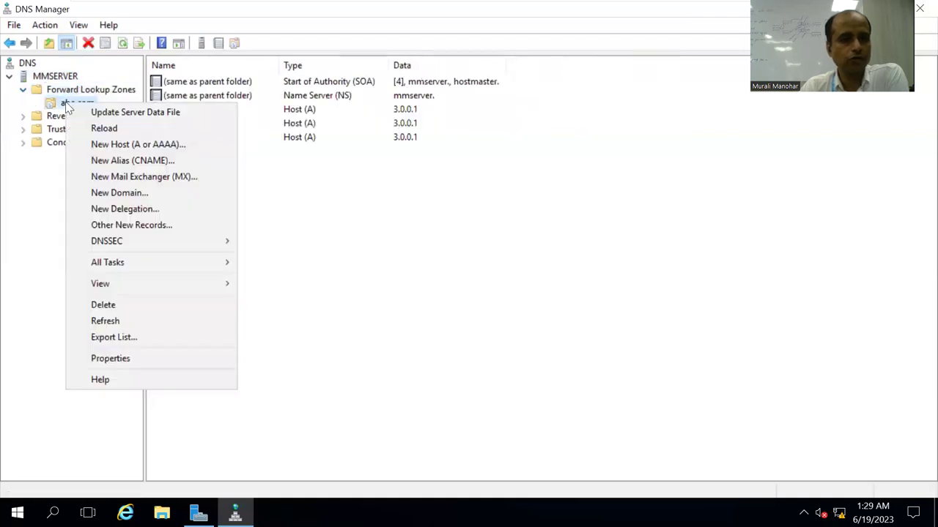
pyautogui.click(118, 360)
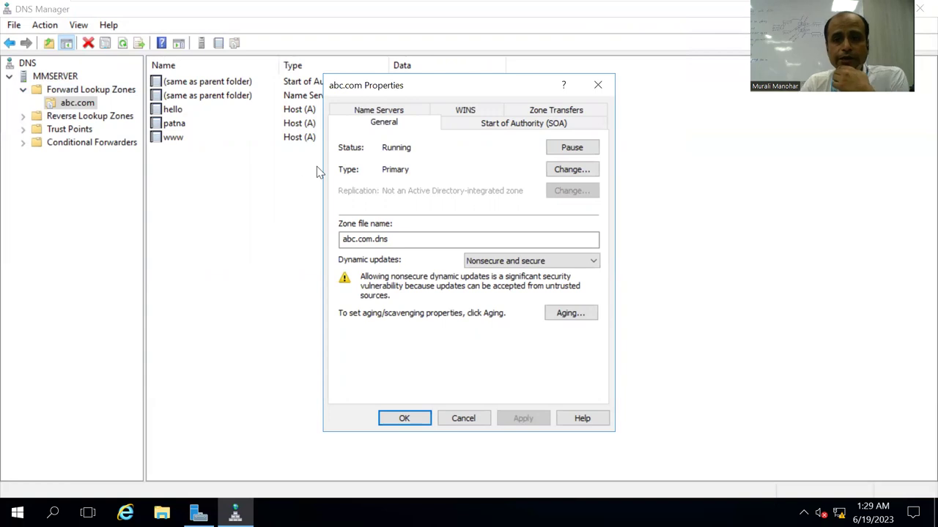
pyautogui.click(521, 124)
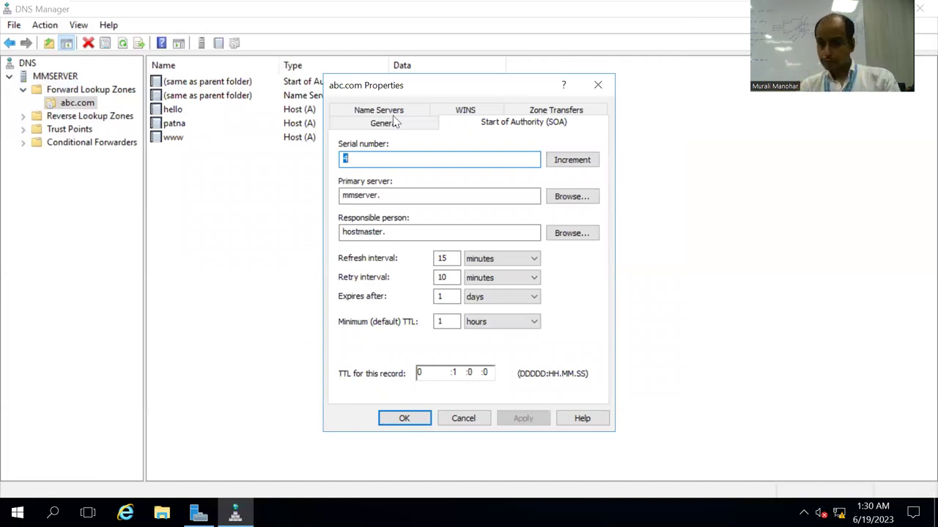
pyautogui.click(597, 85)
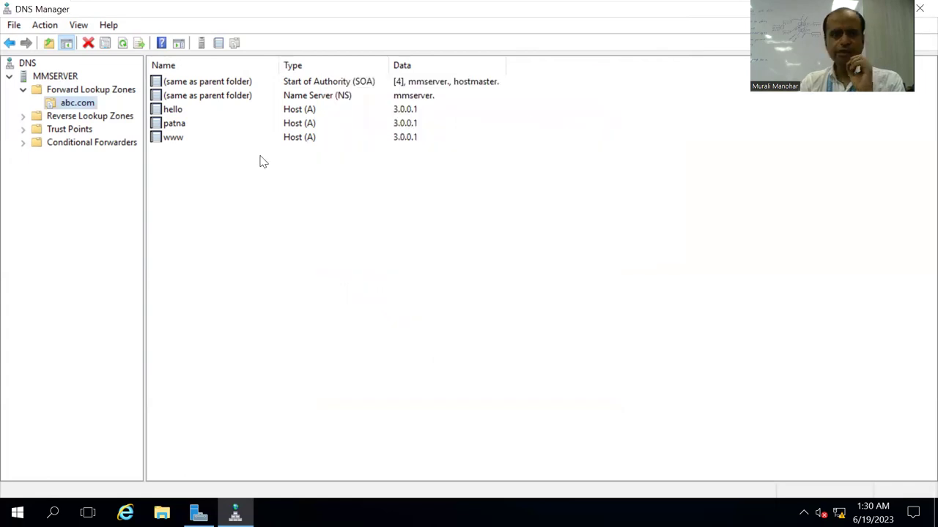
pyautogui.rightClick(74, 104)
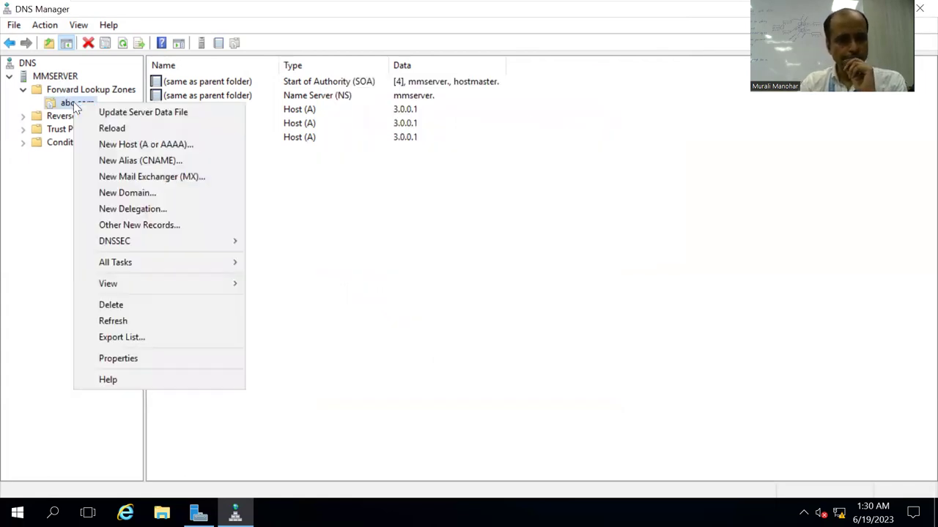
pyautogui.click(45, 216)
pyautogui.click(54, 76)
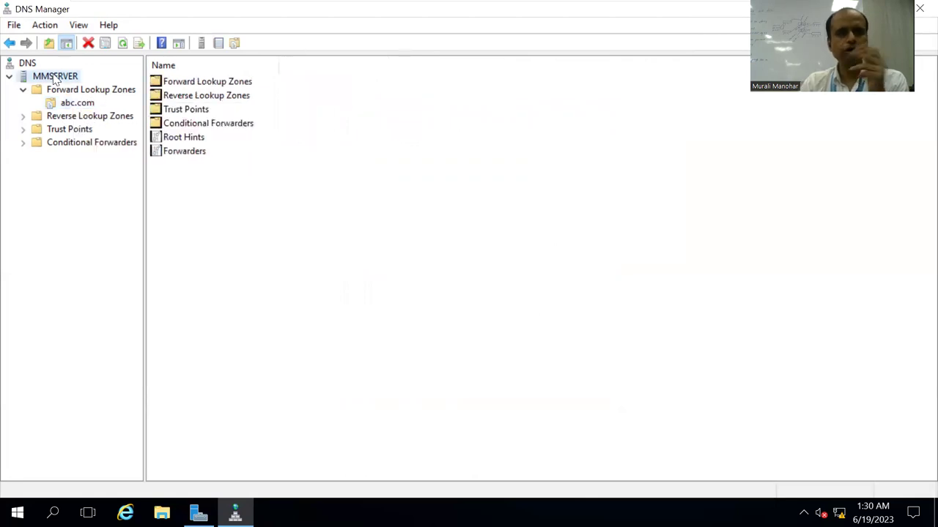
pyautogui.rightClick(55, 79)
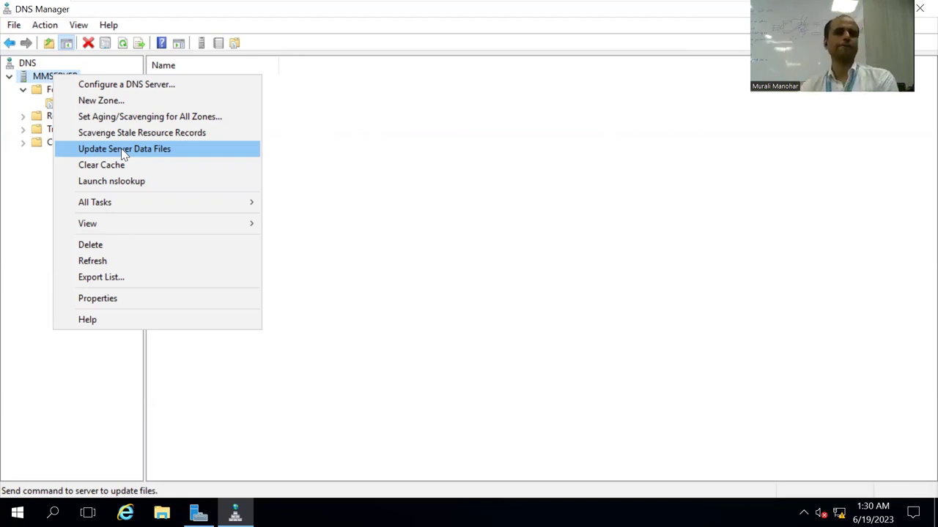
pyautogui.click(701, 58)
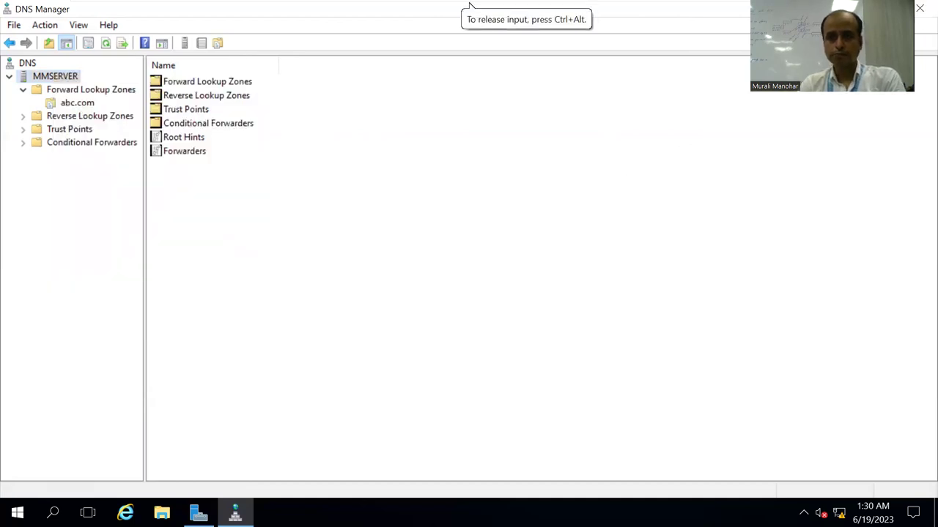
# Switch from DNS Manager to Server Manager.
pyautogui.hotkey('alt', 'Tab')
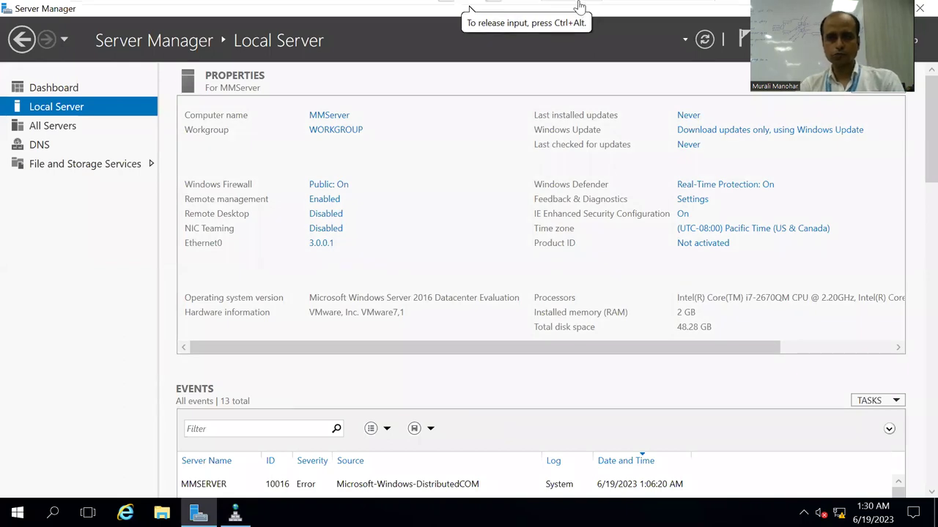
# Switch to the PowerPoint presentation and show slide 27, on getting NS information with nslookup, as a full-screen slide show.
pyautogui.moveTo(578, 5)
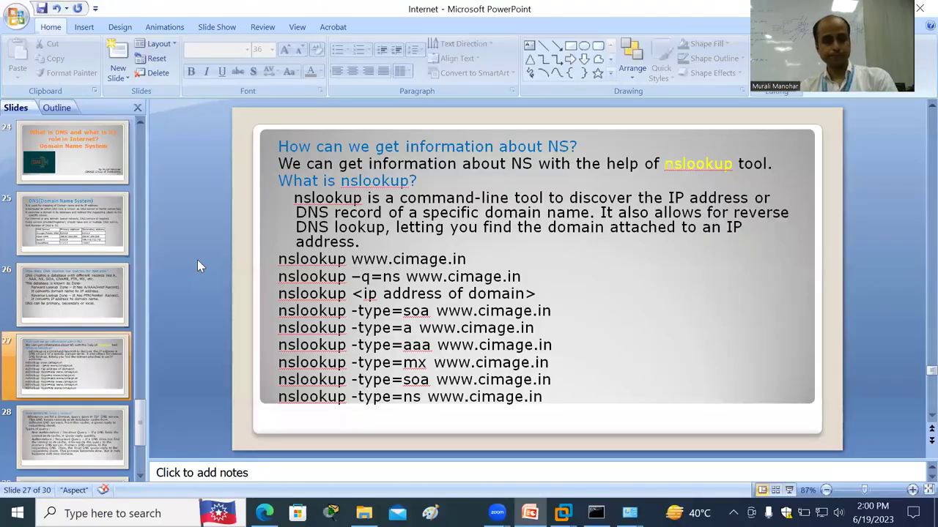
pyautogui.click(661, 352)
pyautogui.click(867, 399)
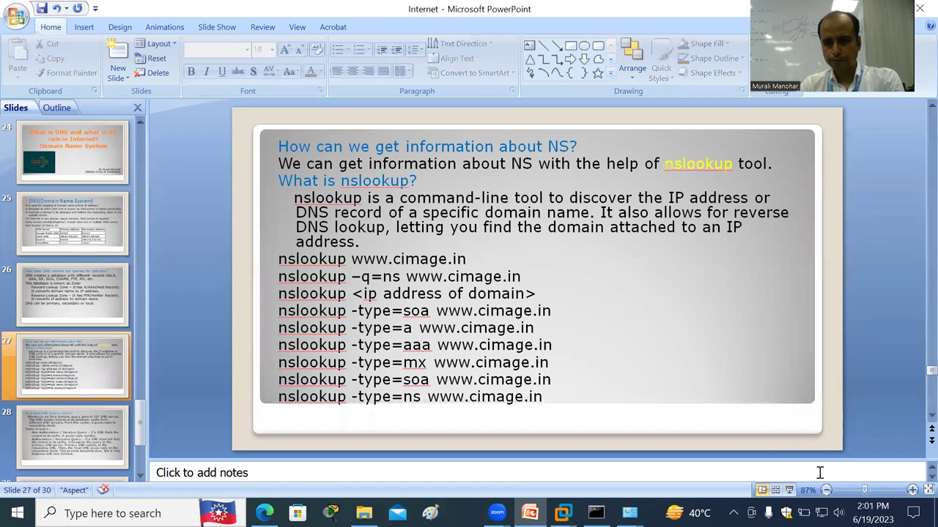
pyautogui.click(789, 490)
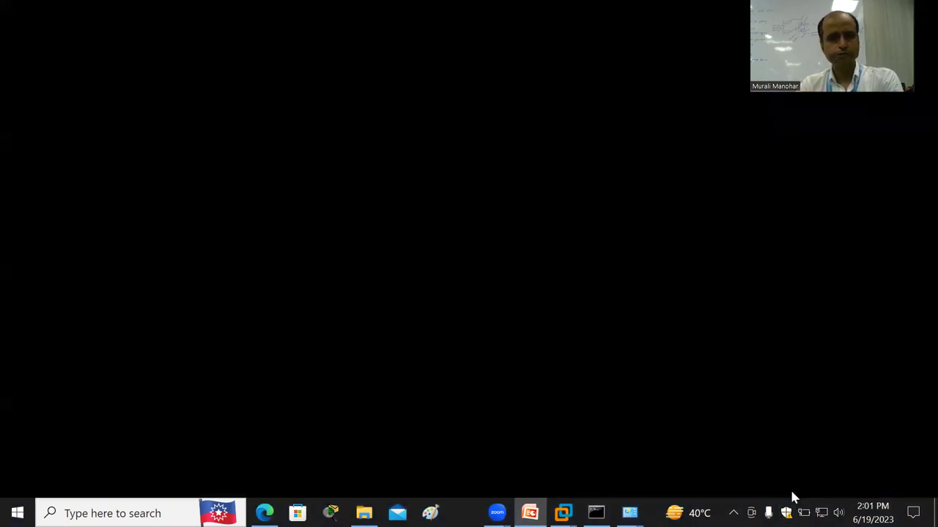
pyautogui.click(586, 243)
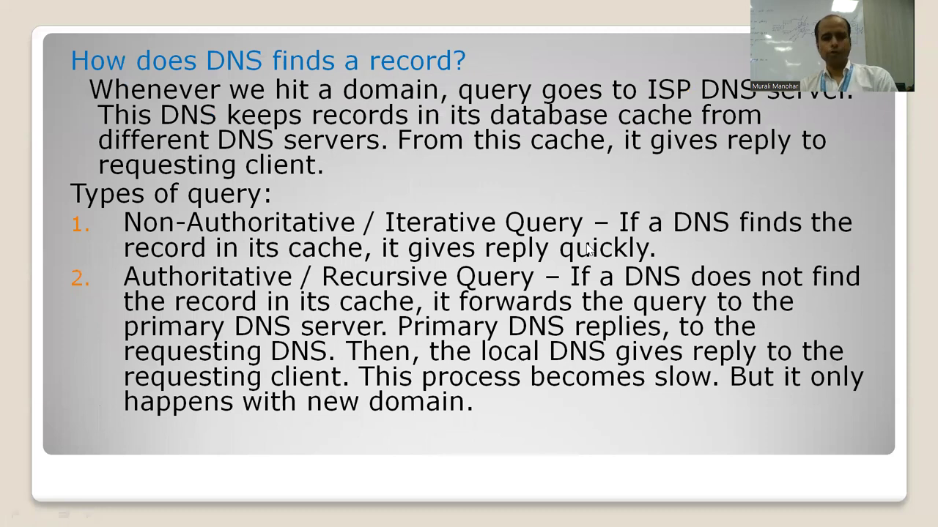
pyautogui.press('Left')
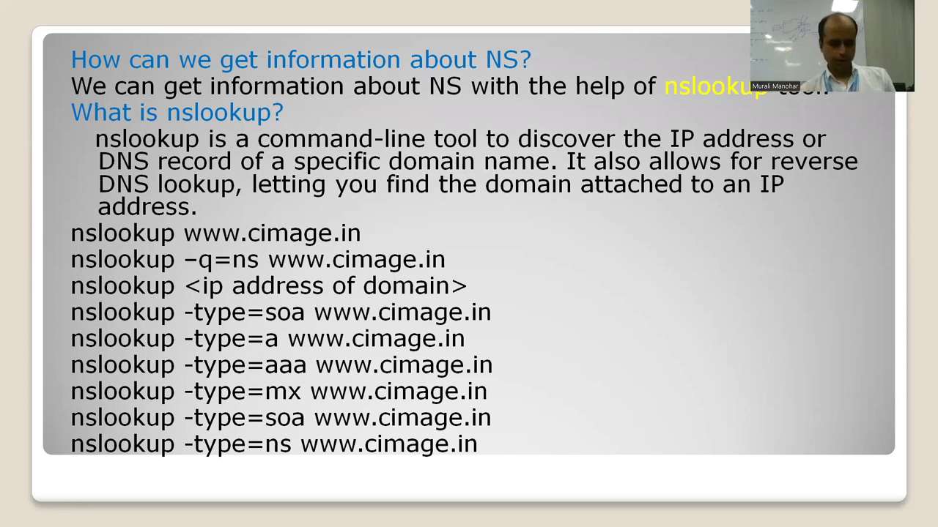
# Open the Run dialog over the slide show.
pyautogui.press('super+r')
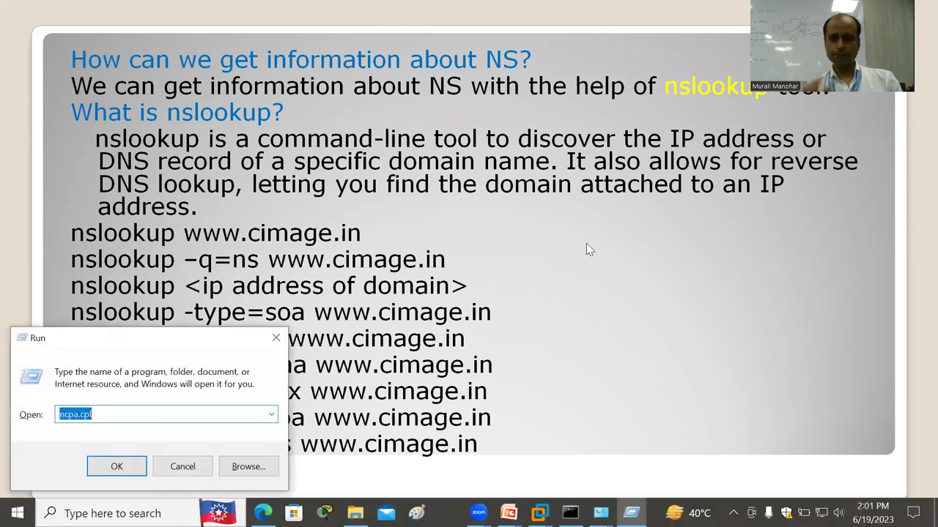